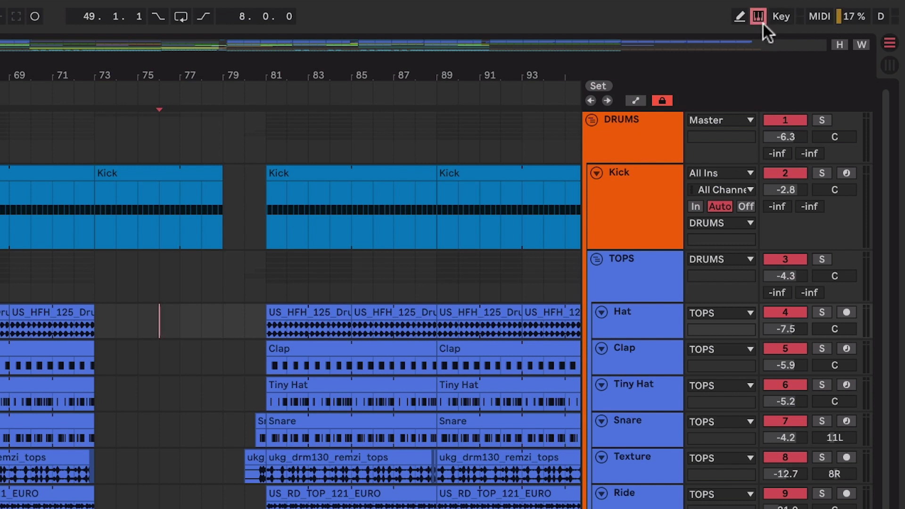
Step: Turn off the Computer MIDI Keyboard toggle in the control bar
left_click(757, 18)
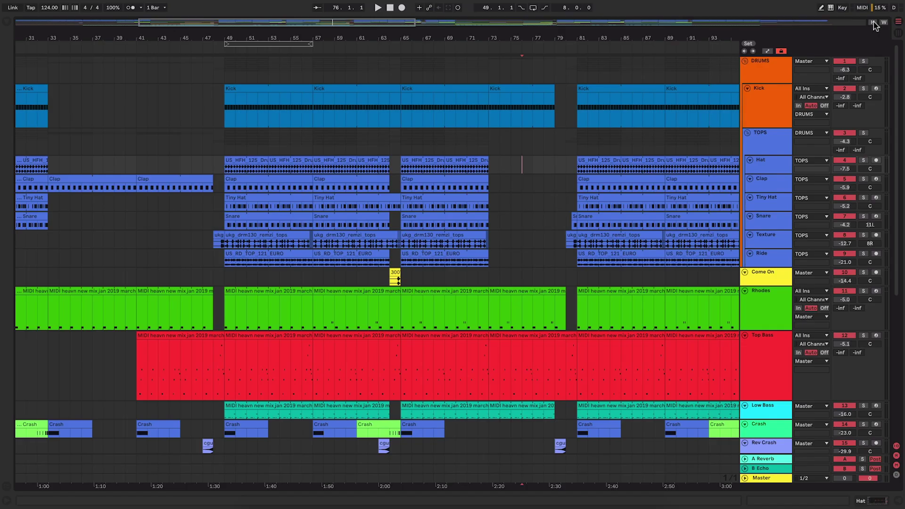
Step: Optimize arrangement height so all tracks down to Ambient fit, scrolling down and back up to check
left_click(873, 23)
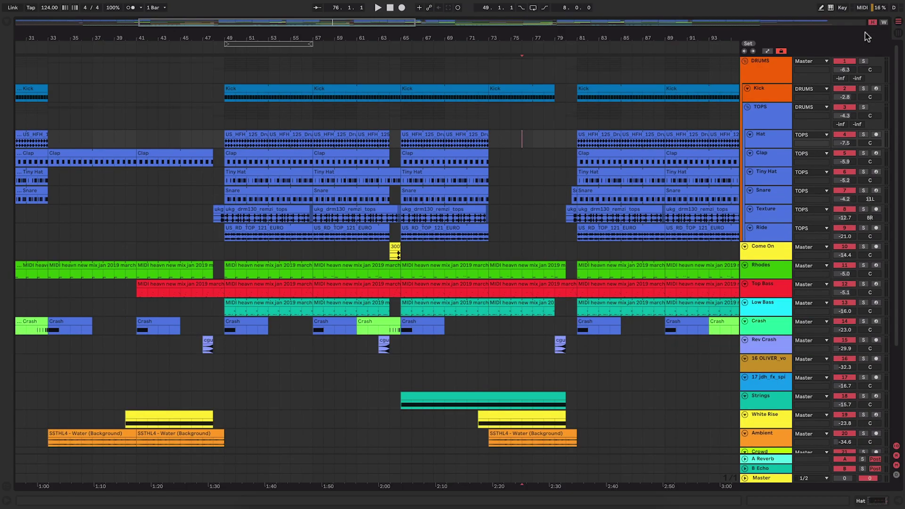
scroll(624, 289, "down", 5)
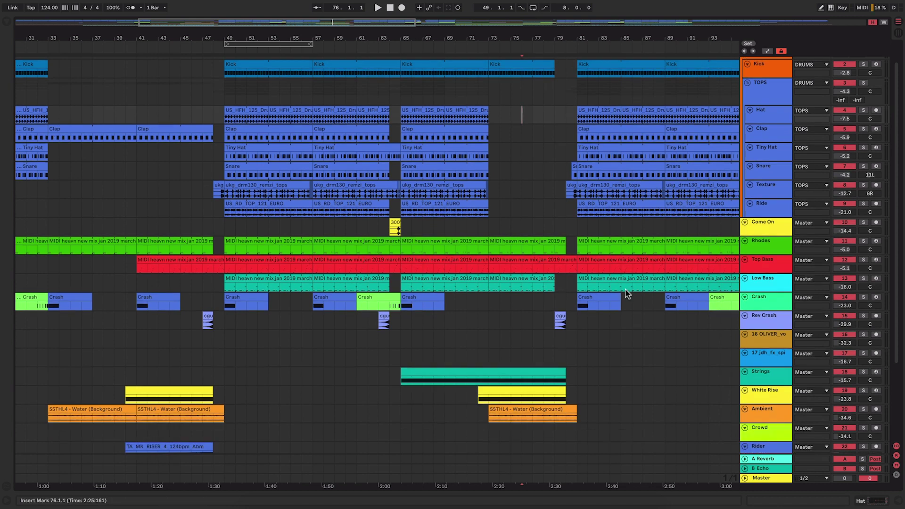
scroll(624, 292, "up", 5)
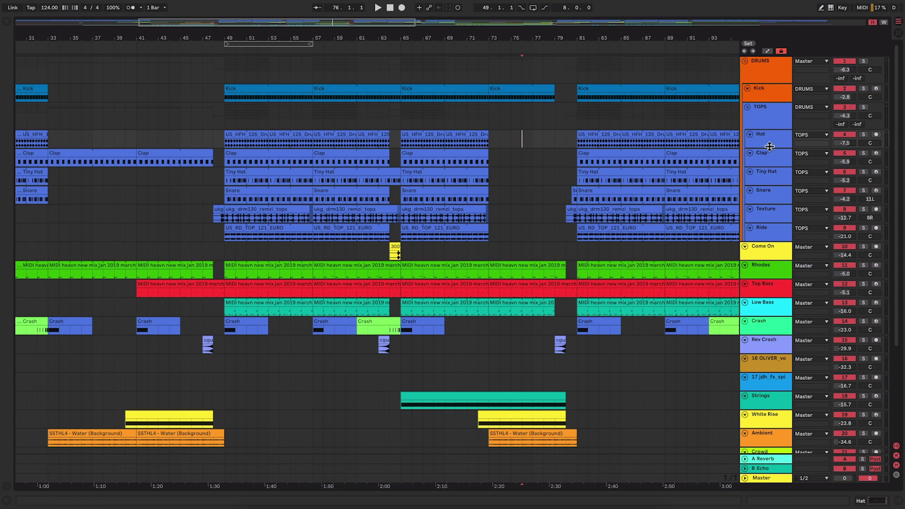
scroll(769, 147, "down", 5)
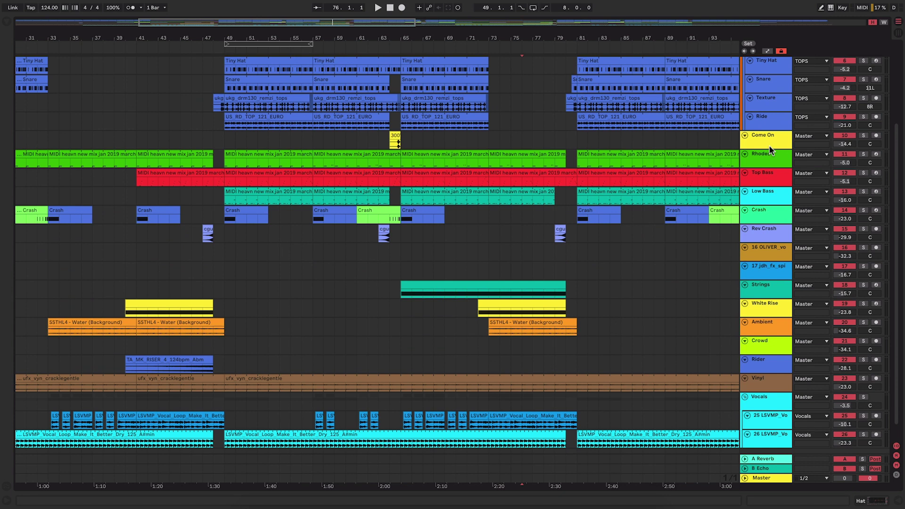
scroll(769, 146, "up", 6)
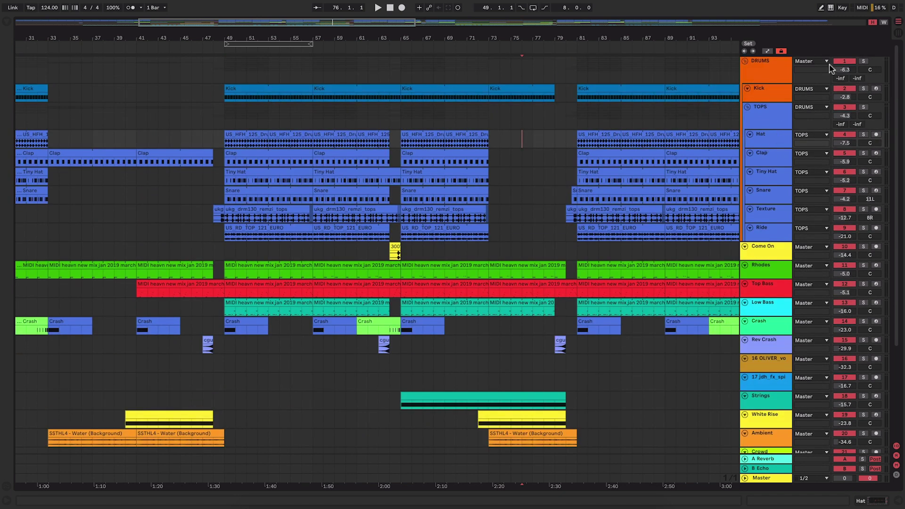
Step: Zoom out to the whole song (bars 1–185), try the W and H keys, and set the insert point at bar 119
left_click(885, 23)
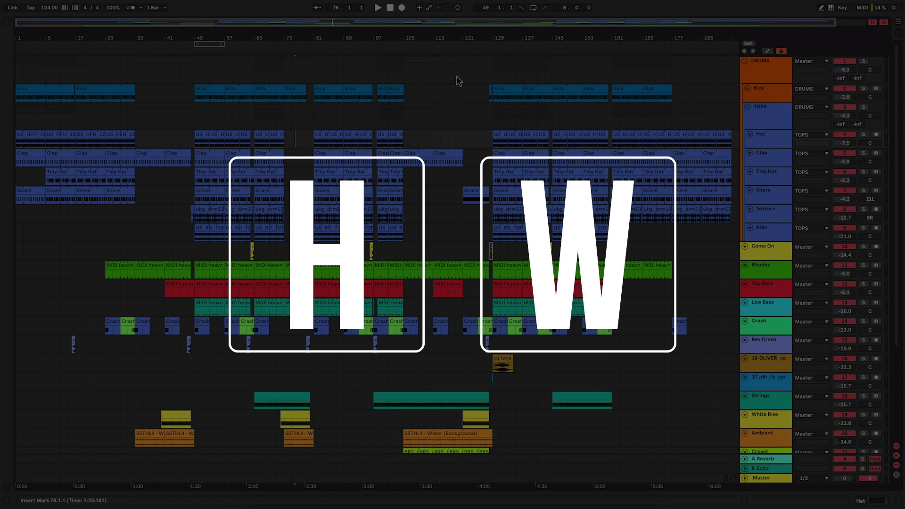
key("w")
key("w")
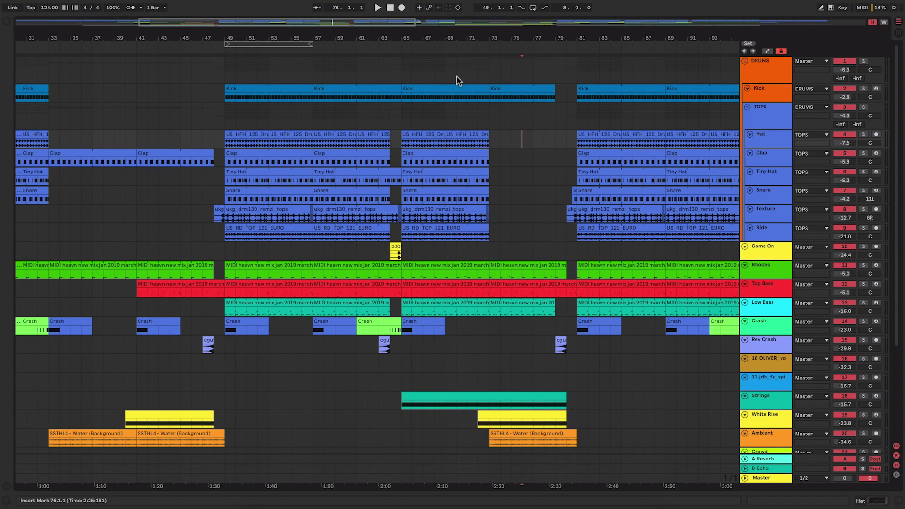
key("w")
key("w")
key("w")
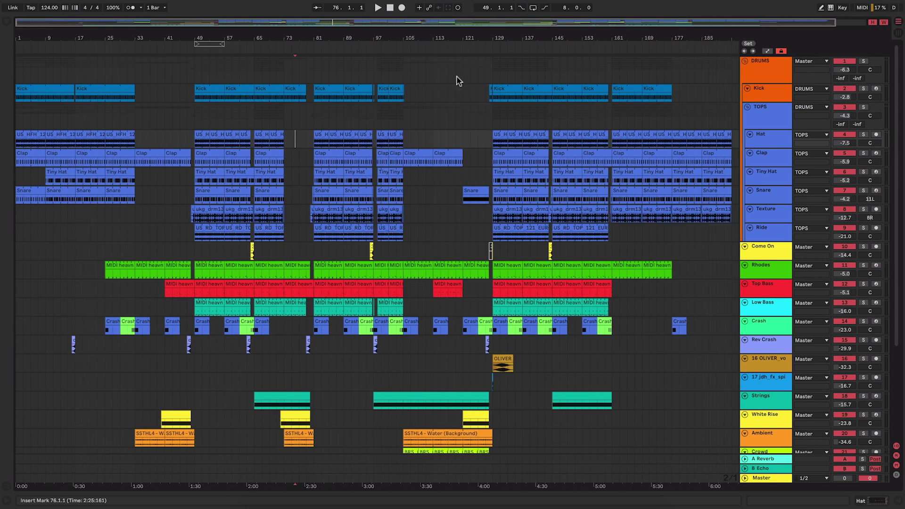
key("h")
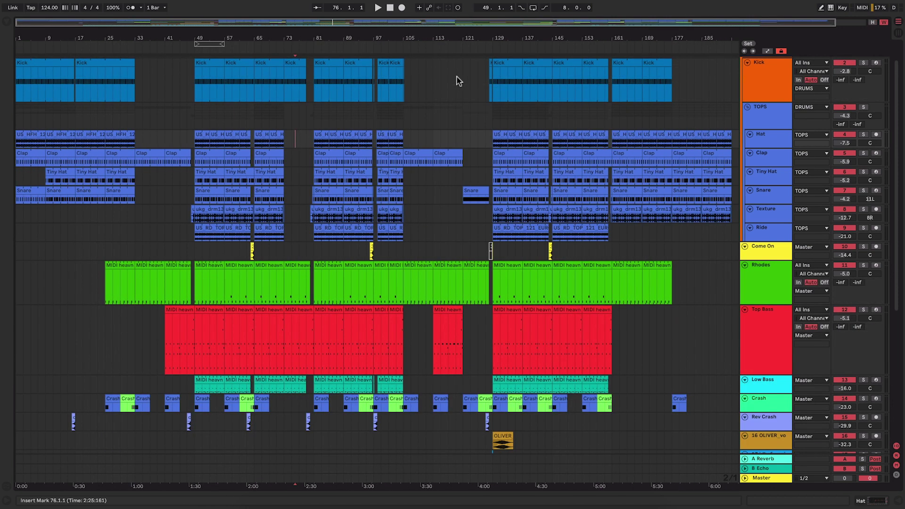
key("h")
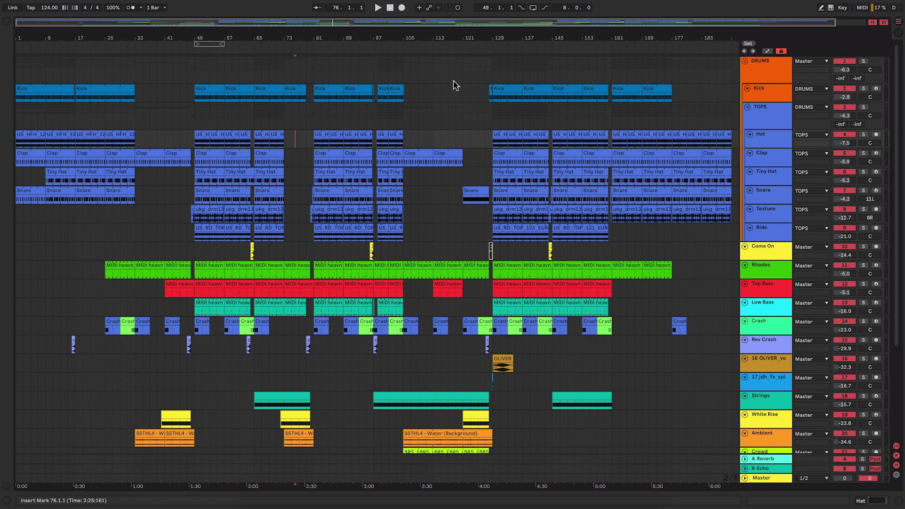
left_click(453, 83)
left_click(507, 155)
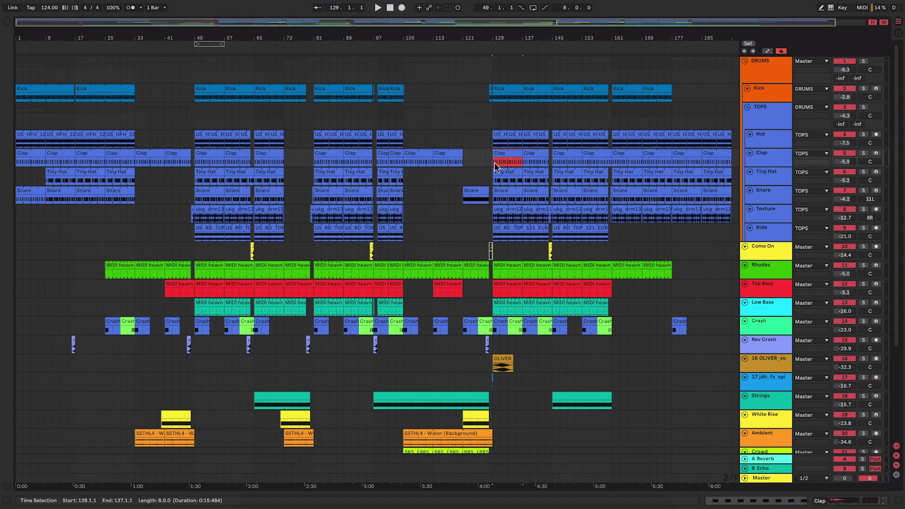
key("z")
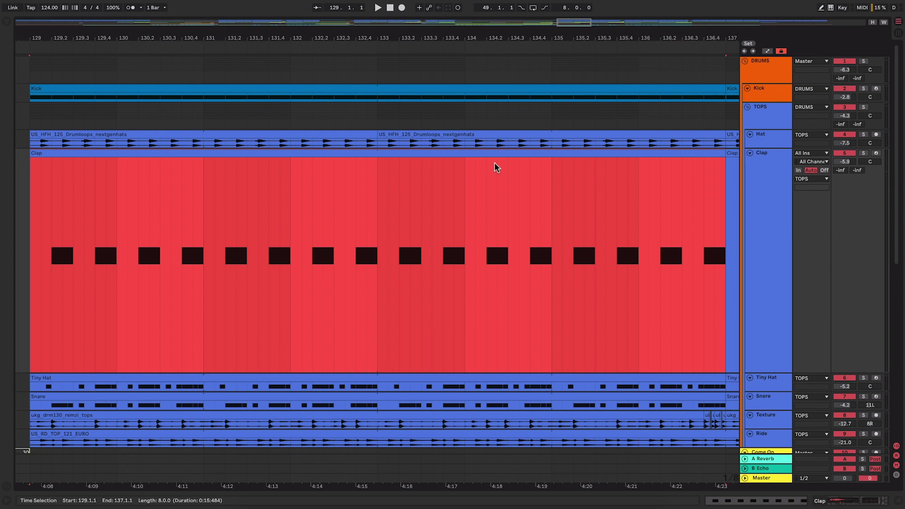
key("x")
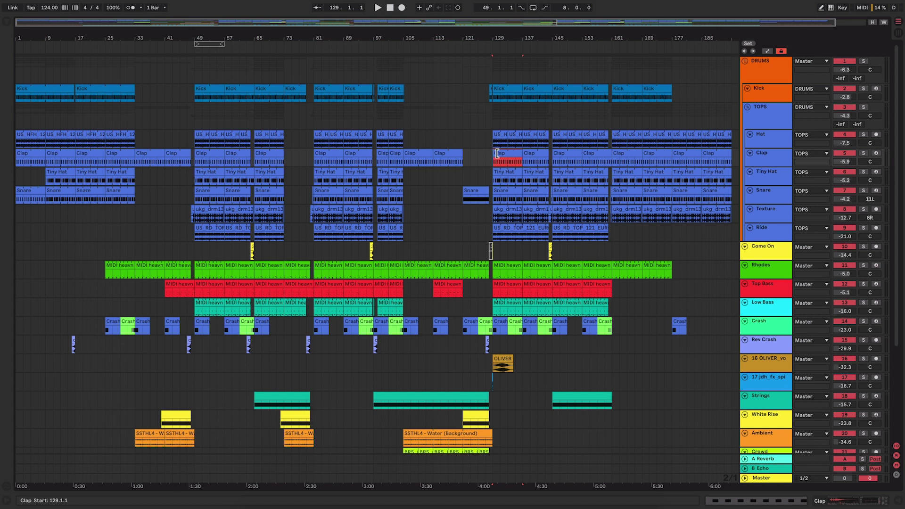
left_click(496, 135)
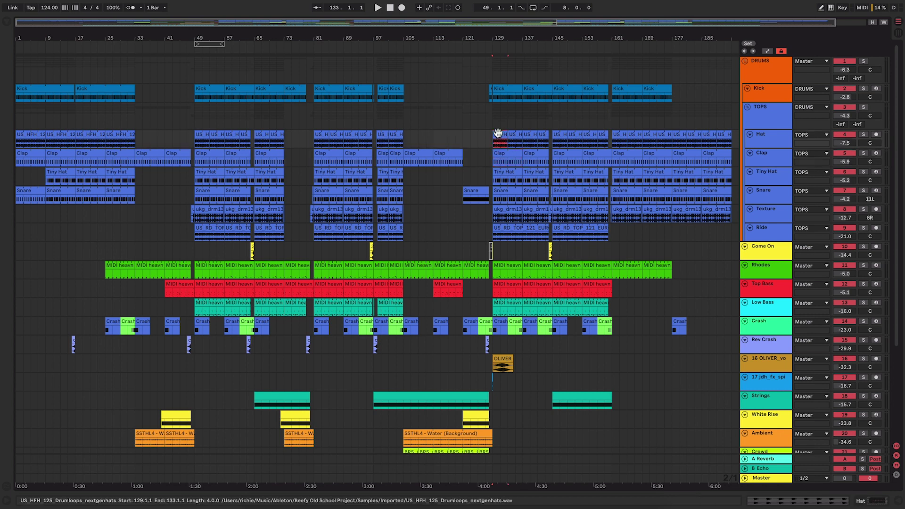
left_click(537, 196, "shift")
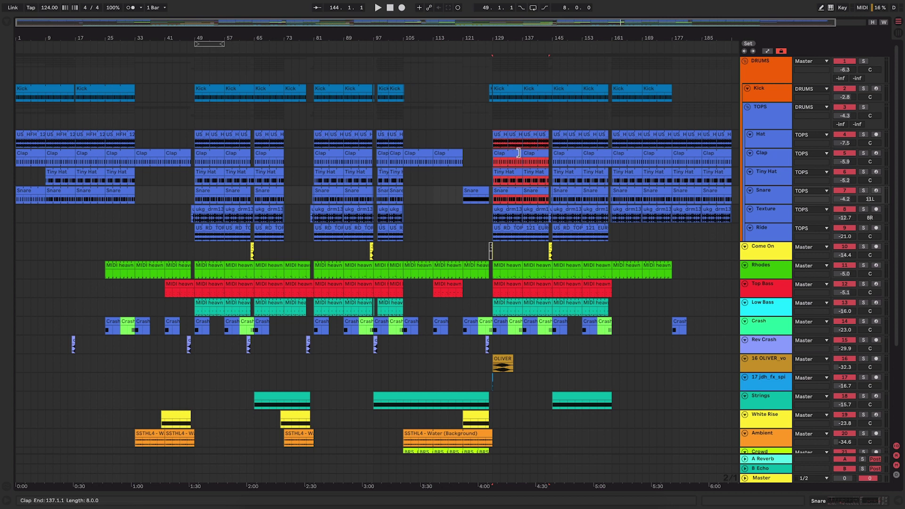
key("z")
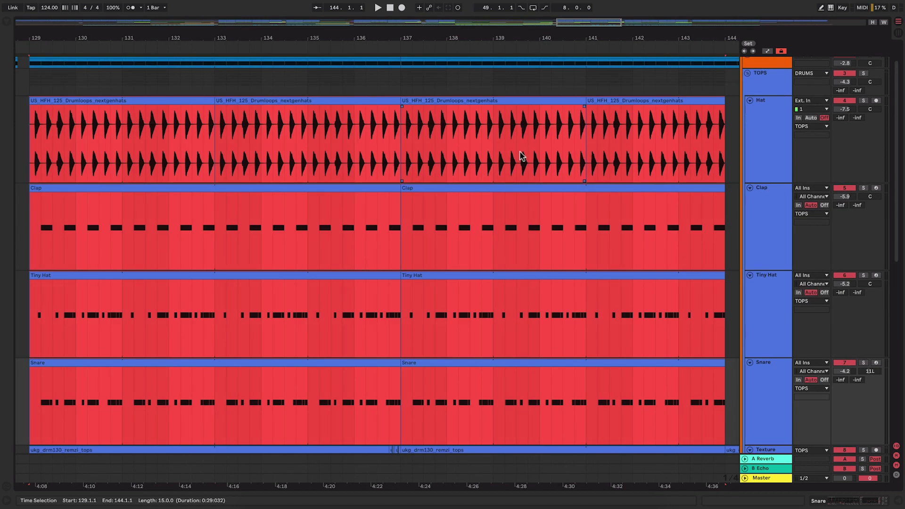
left_click(454, 189)
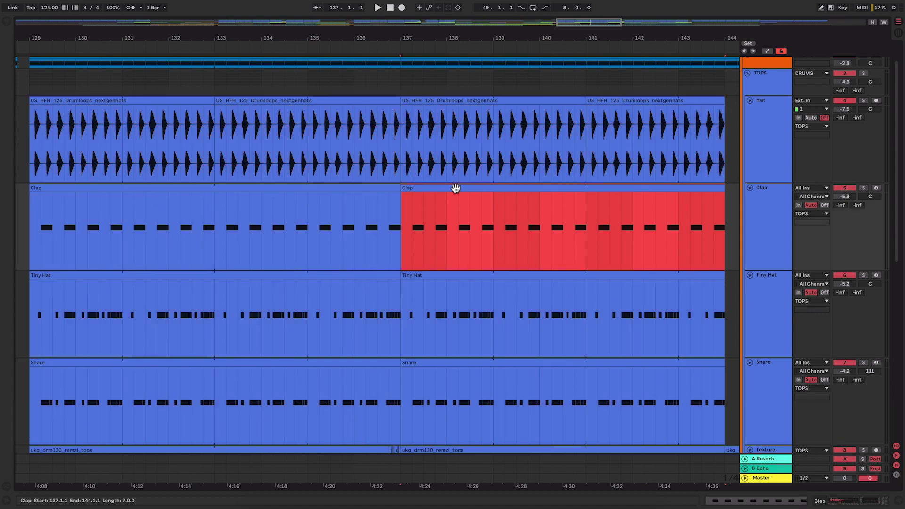
left_click(466, 101)
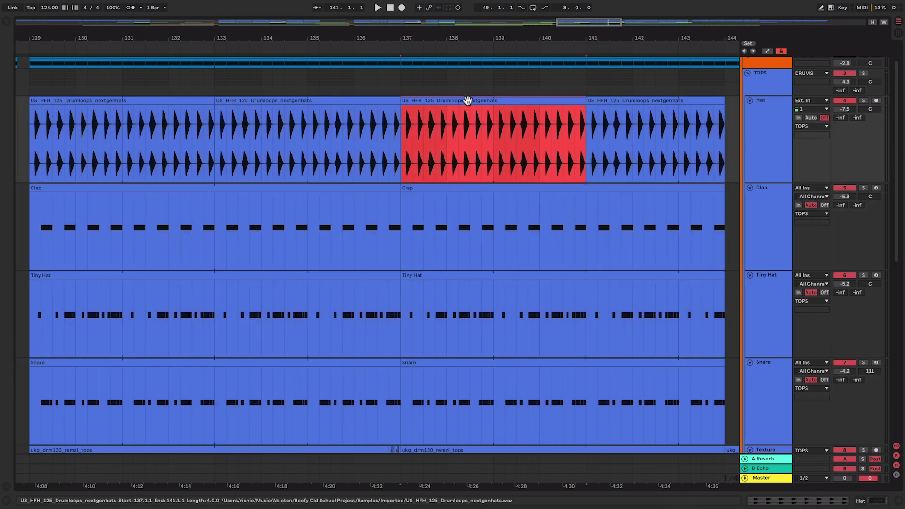
key("z")
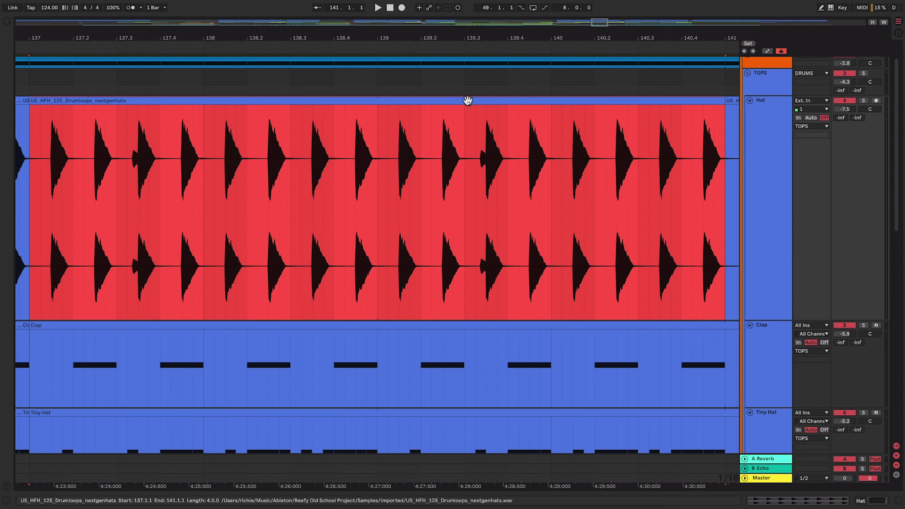
left_click(467, 101)
key("x")
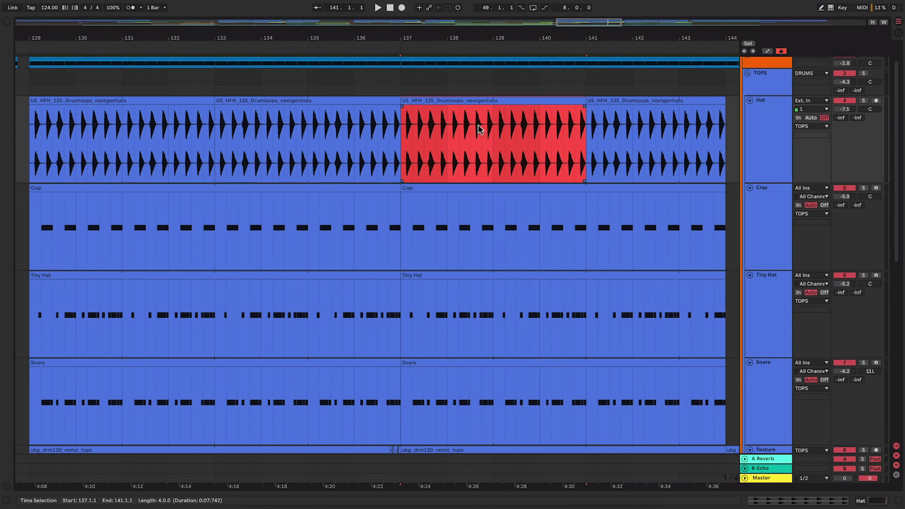
key("x")
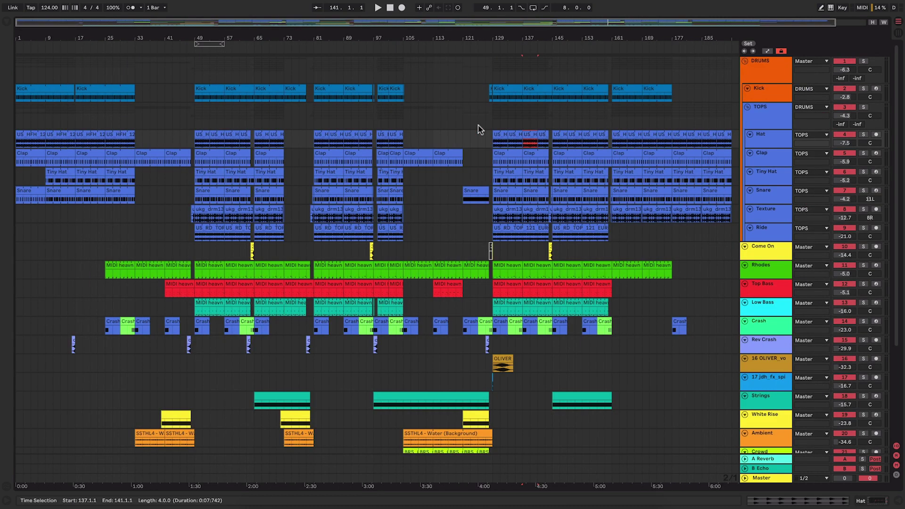
left_click(465, 135)
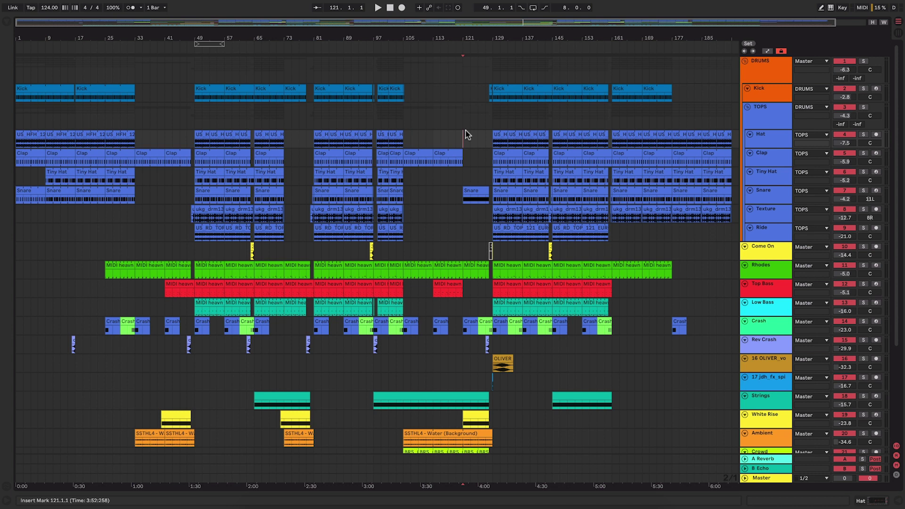
Step: Open the browser and look through the Kicks, Tops, Plugins, Stabs and FX collections
left_click(7, 22)
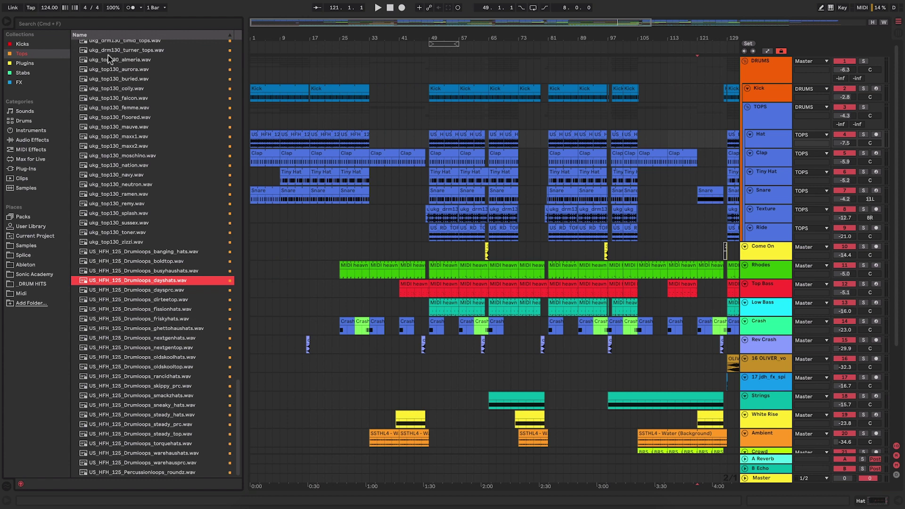
left_click(43, 46)
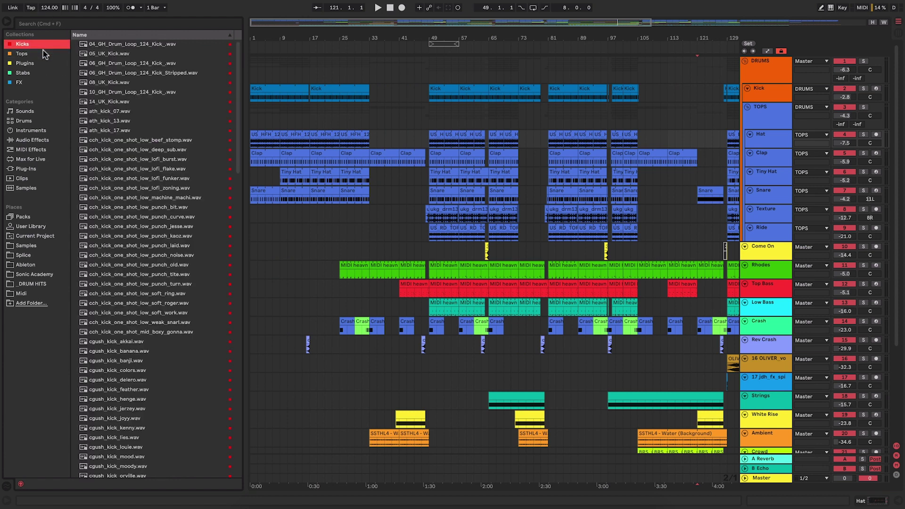
left_click(44, 52)
left_click(43, 63)
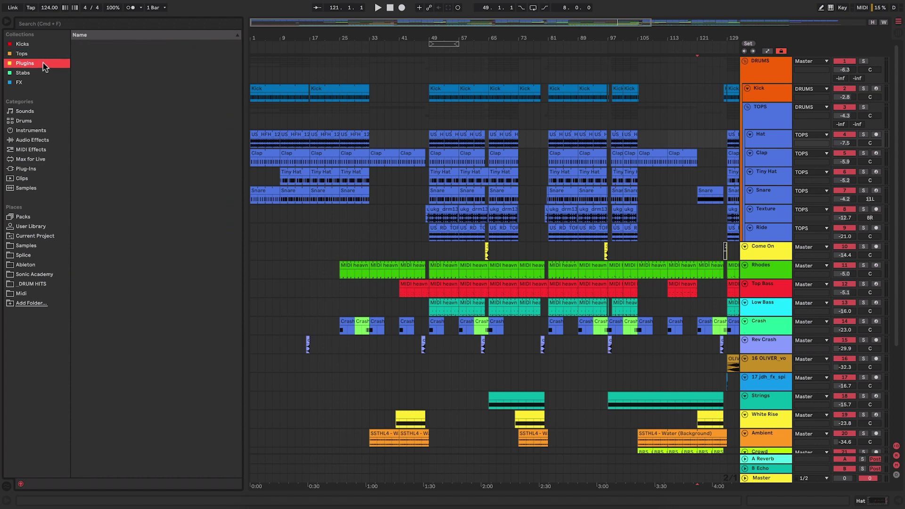
left_click(34, 73)
left_click(32, 81)
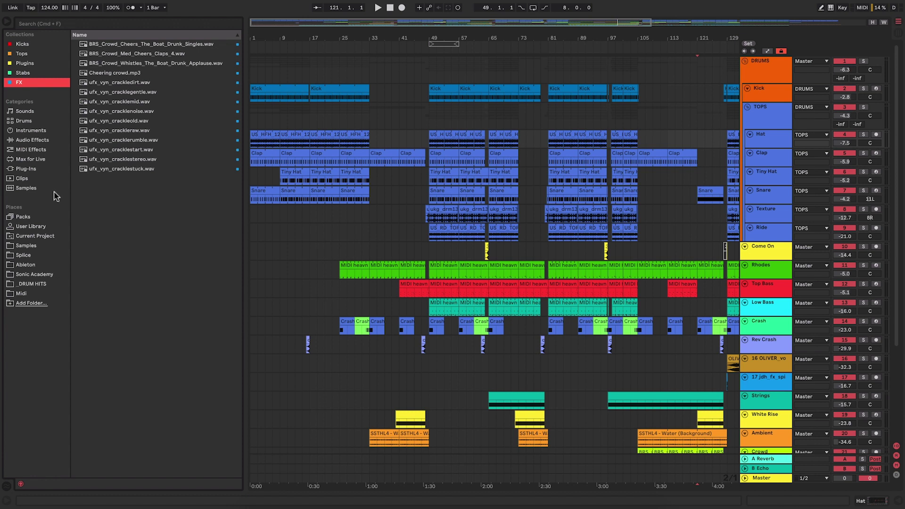
Step: Expand the DEFECTED_FRANKY_RIZARDO folder and preview FFR_122_E_Retro_Bass.wav
left_click(40, 245)
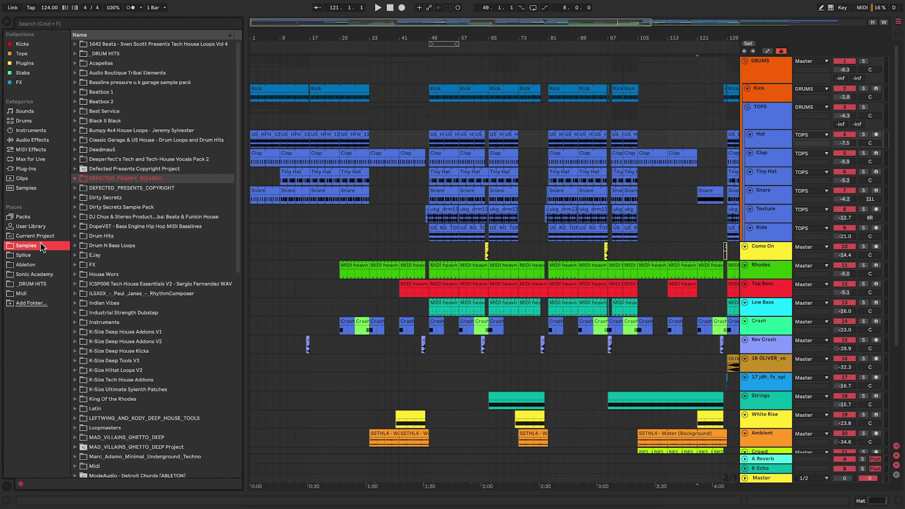
left_click(75, 178)
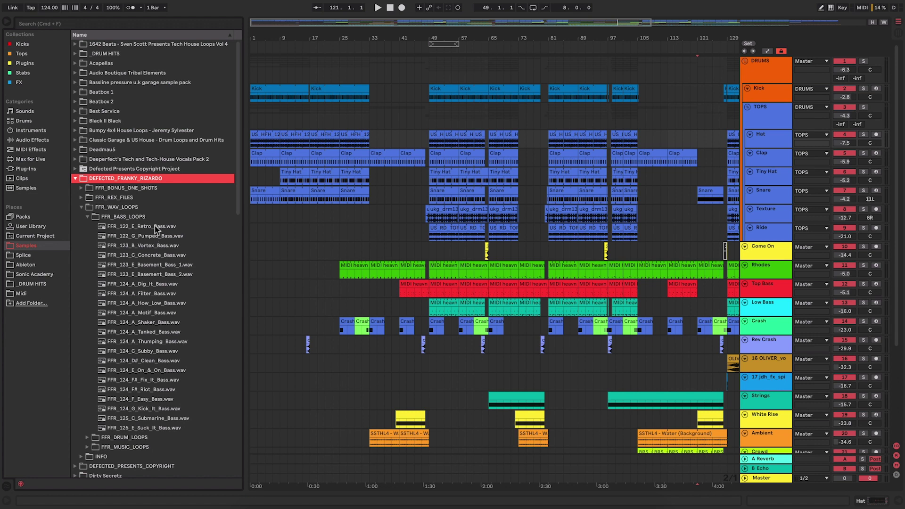
left_click(156, 227)
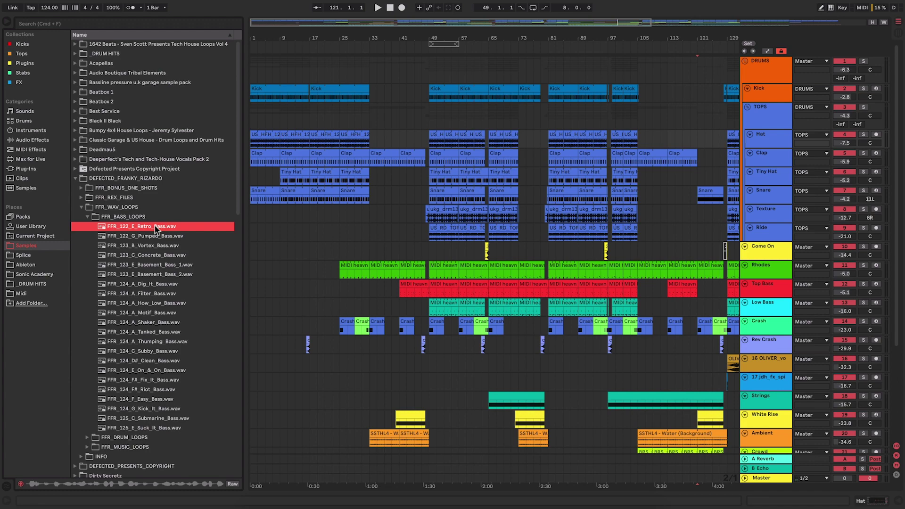
Step: Tag the Retro, Pumped, Vortex and Concrete bass loops red, orange, yellow and green, then select FFR_BASS_LOOPS
right_click(156, 228)
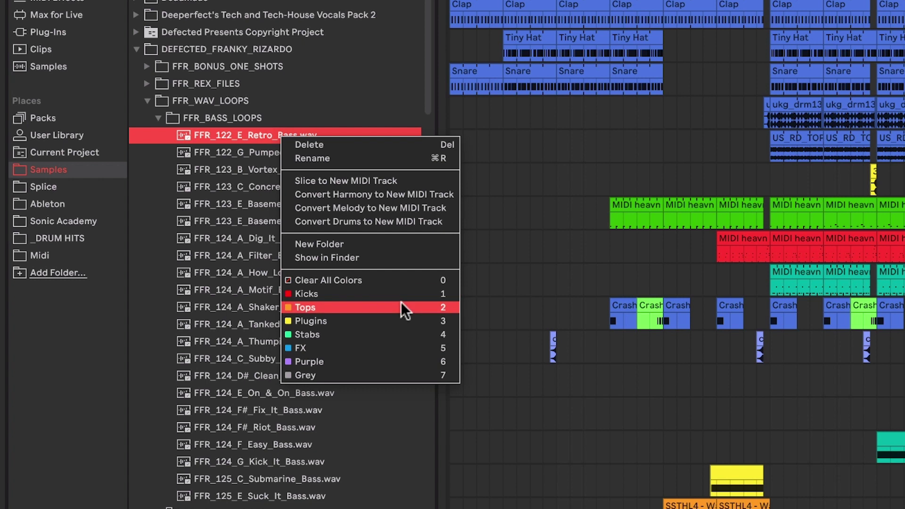
left_click(295, 128)
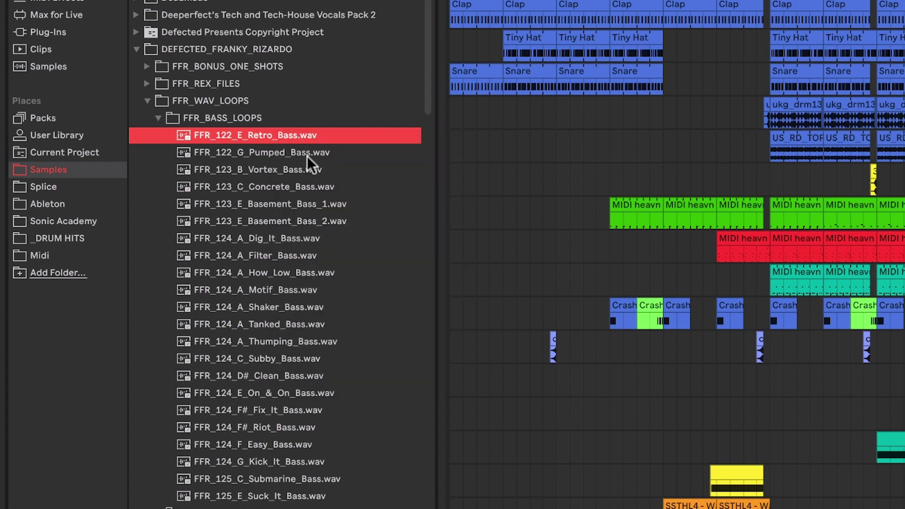
key("1")
key("Down")
key("2")
key("Down")
key("3")
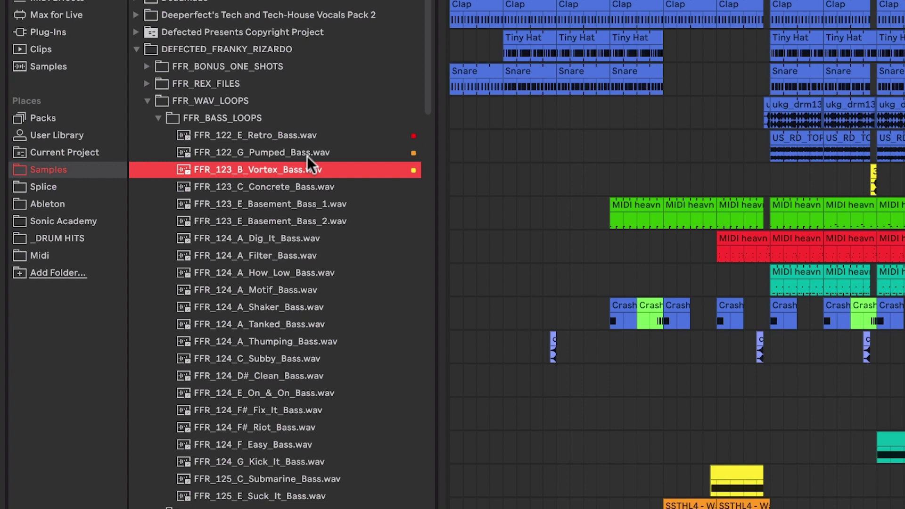
key("Down")
key("4")
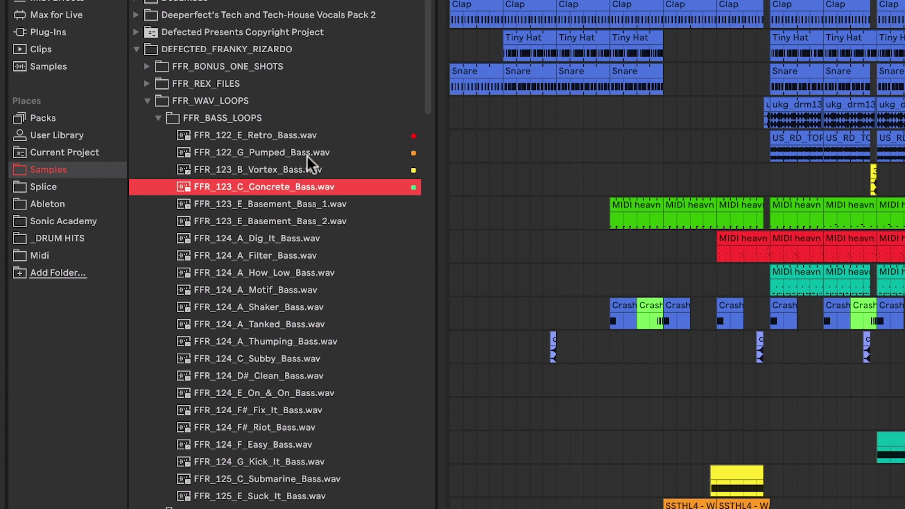
left_click(293, 113)
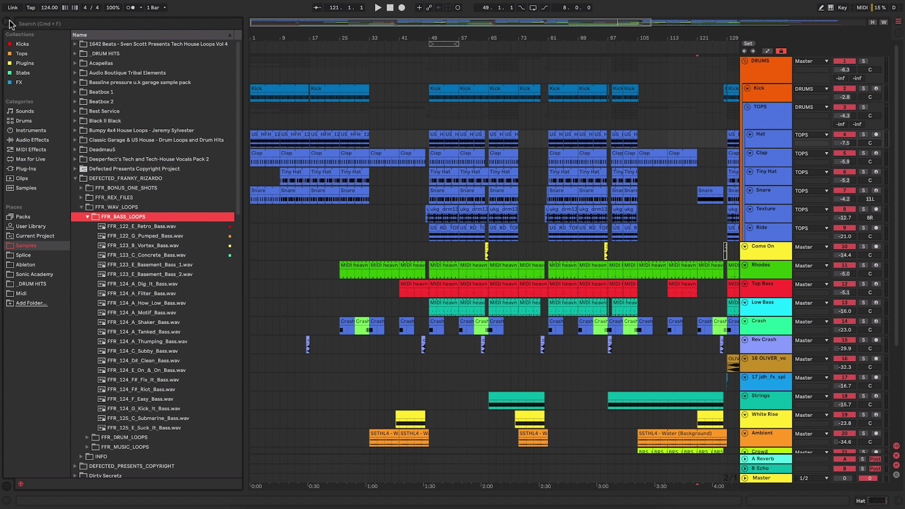
left_click(10, 21)
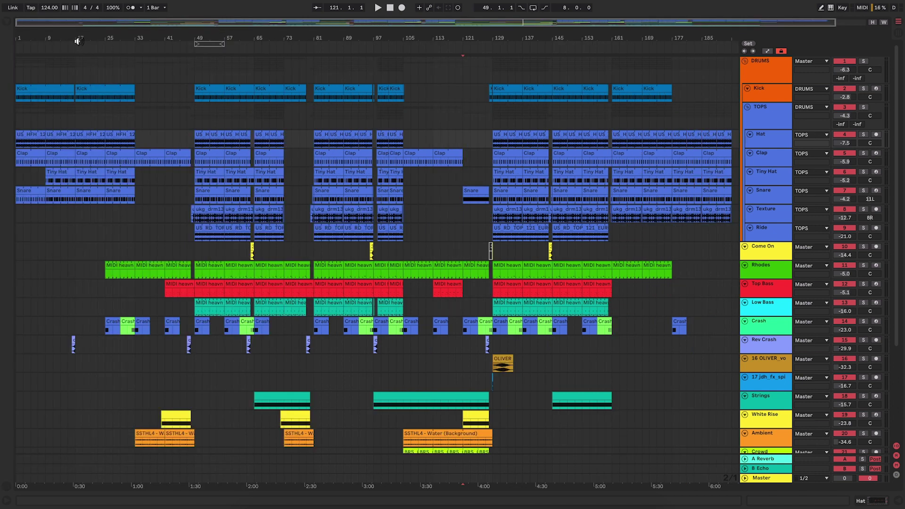
left_click_drag(79, 41, 80, 75)
scroll(425, 236, "down", 3)
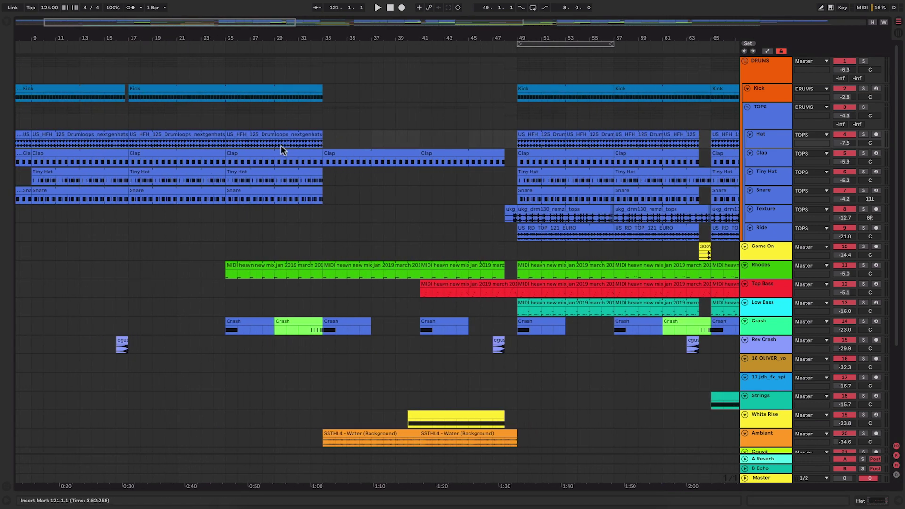
left_click(282, 133)
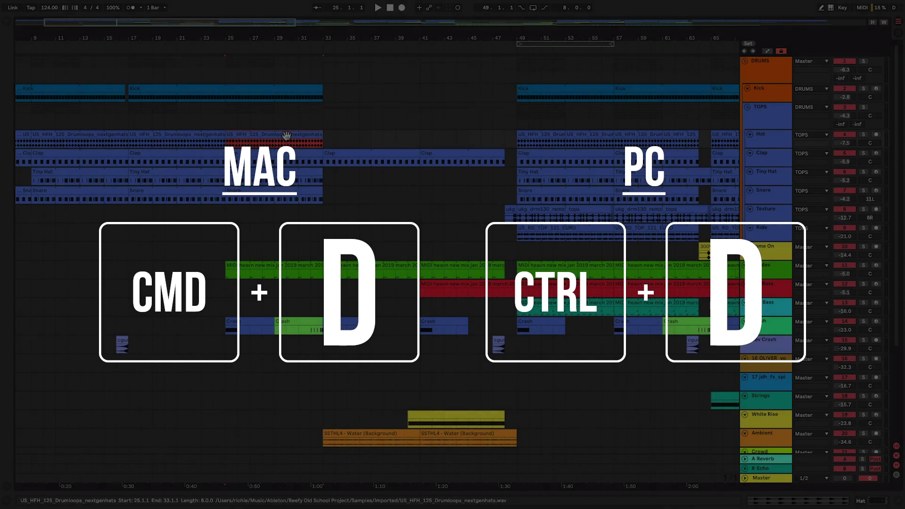
key("super+d")
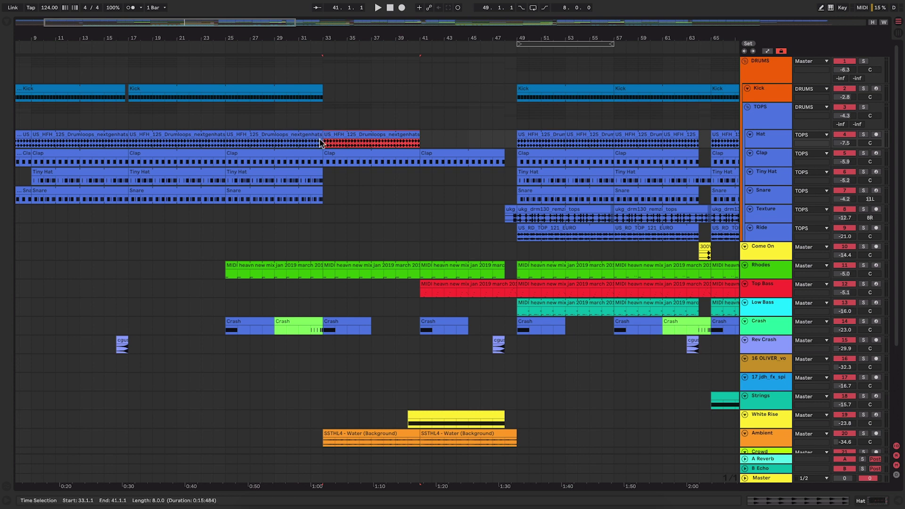
key("super+d")
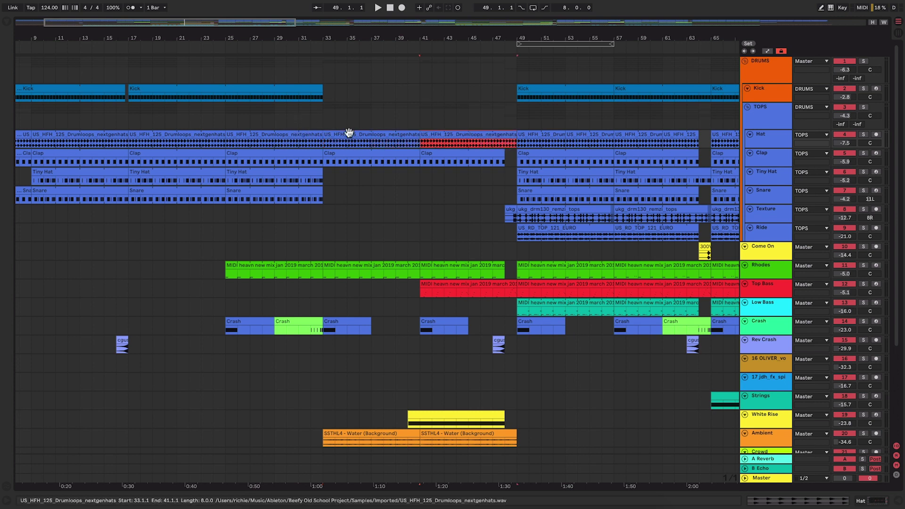
key("super+z")
key("super+z")
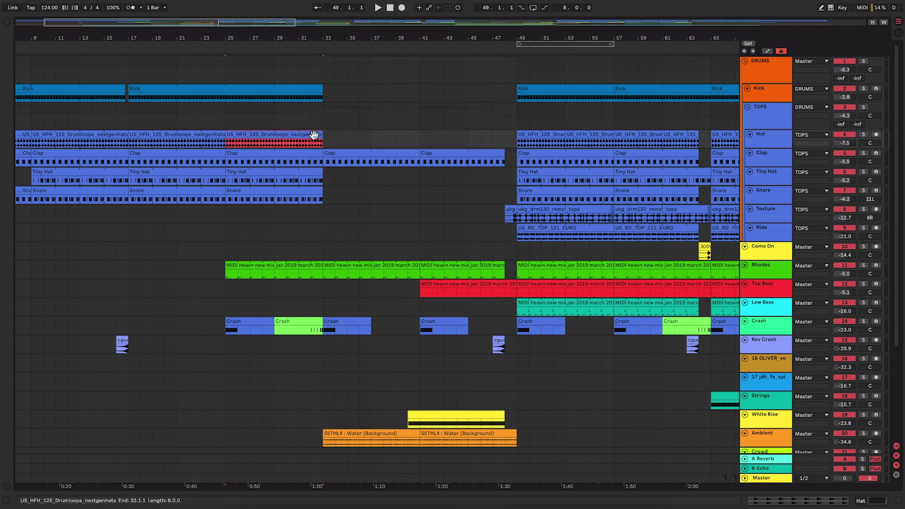
key("super+d")
key("super+d")
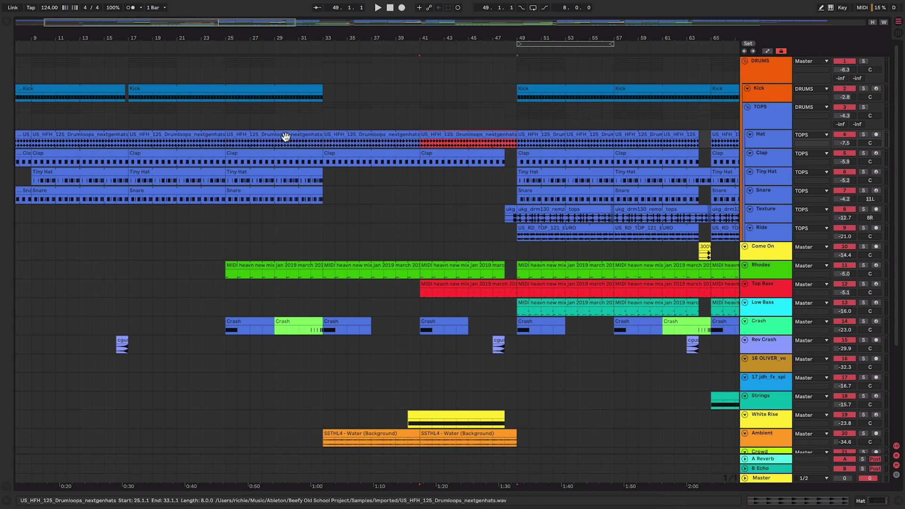
key("super+z")
key("super+z")
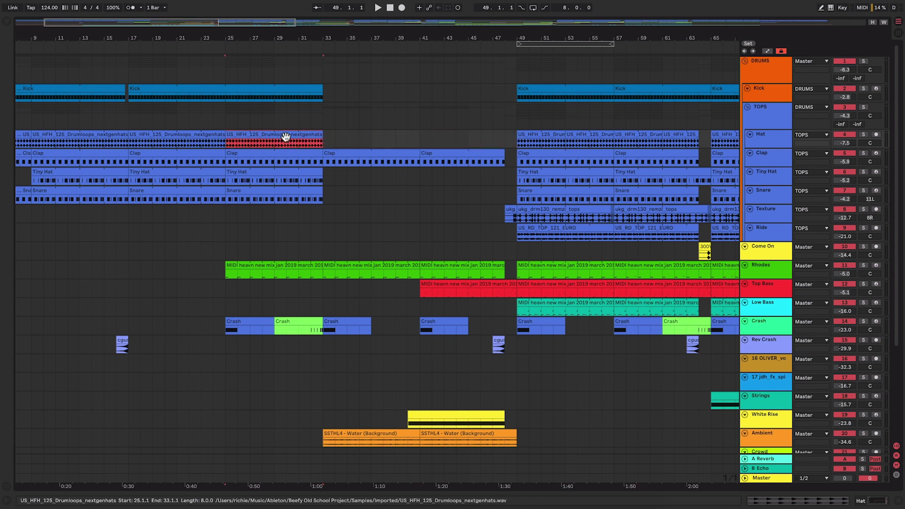
left_click(344, 137)
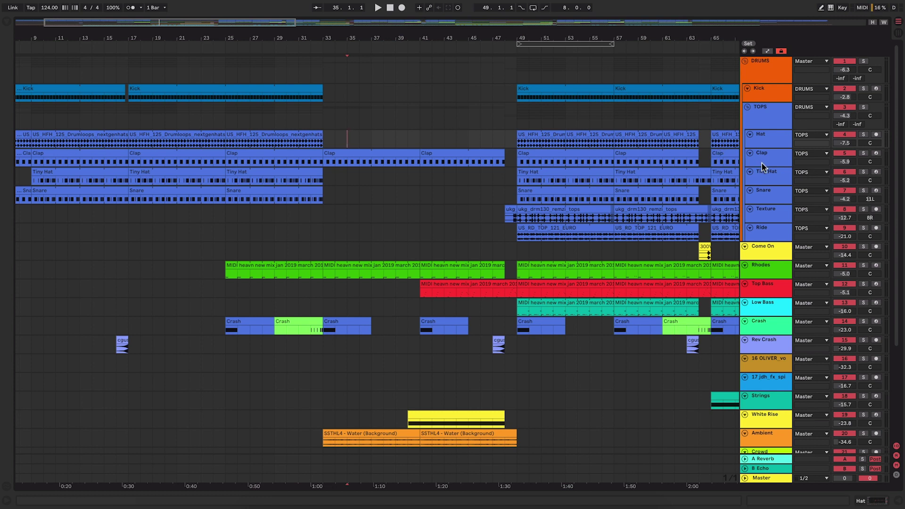
Step: Make the Clap track taller and Consolidate the bars 33–41 Clap clip from its context menu
left_click_drag(761, 163, 762, 214)
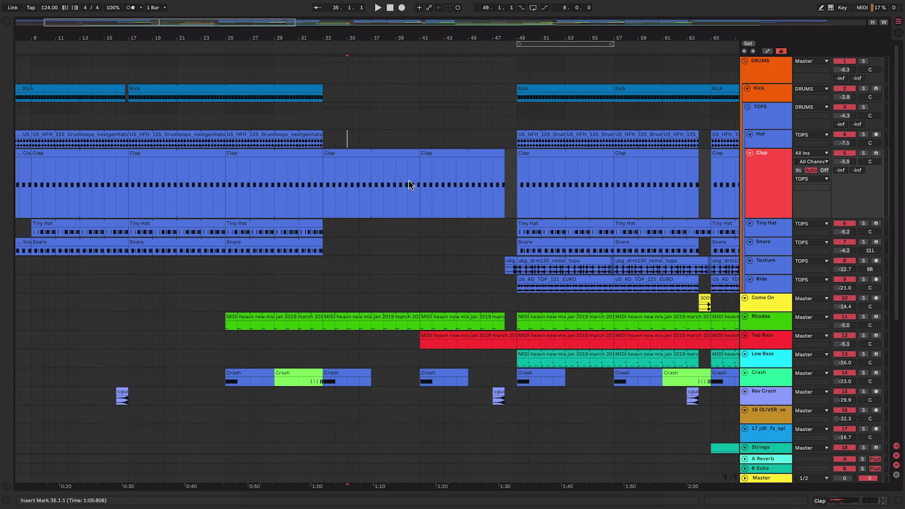
left_click(371, 162)
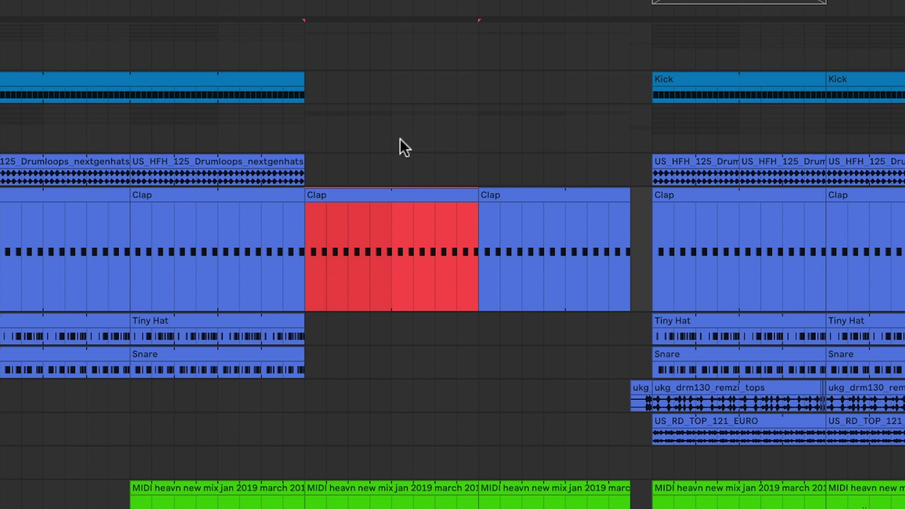
right_click(390, 197)
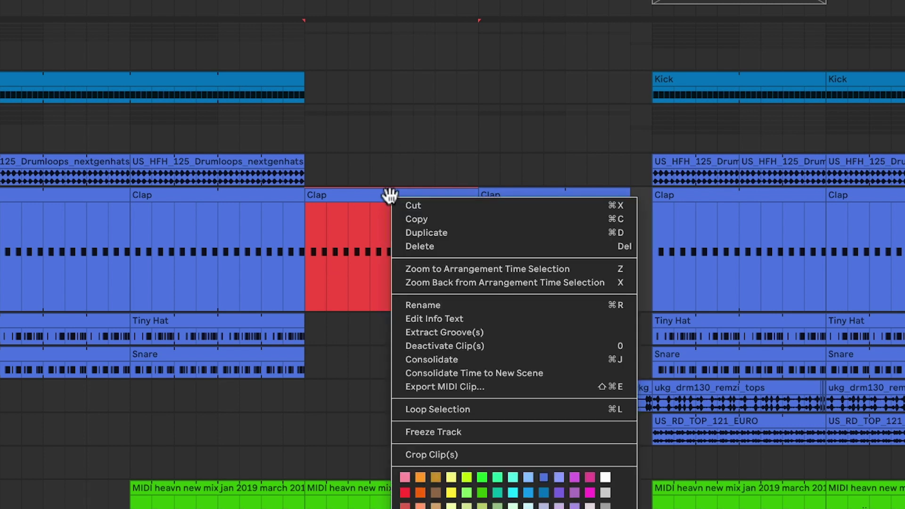
left_click(473, 360)
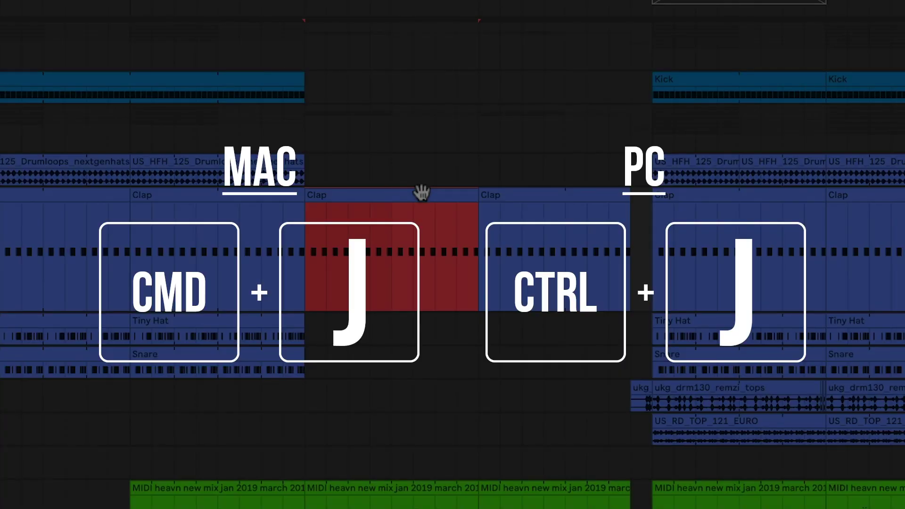
Step: Select the drum-loop clip at bars 25–33 and enlarge the Hat track with Alt+Plus
left_click(391, 163)
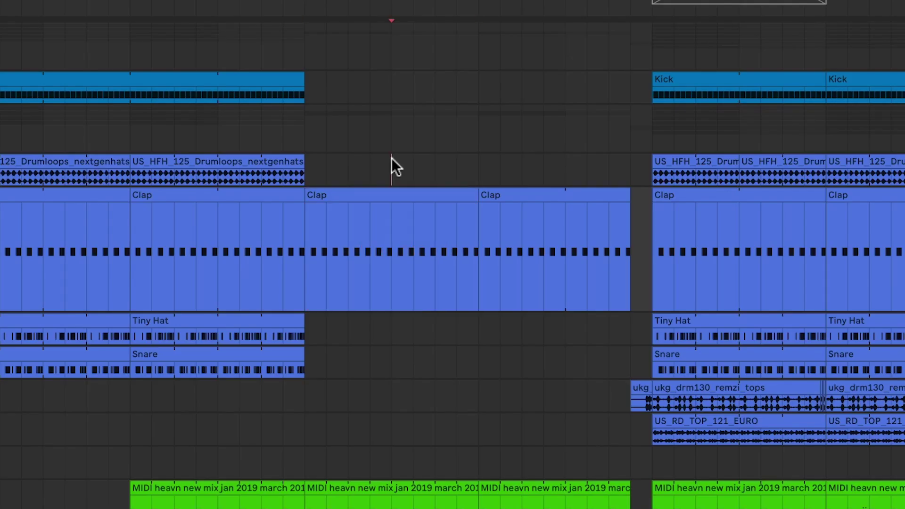
left_click(393, 195)
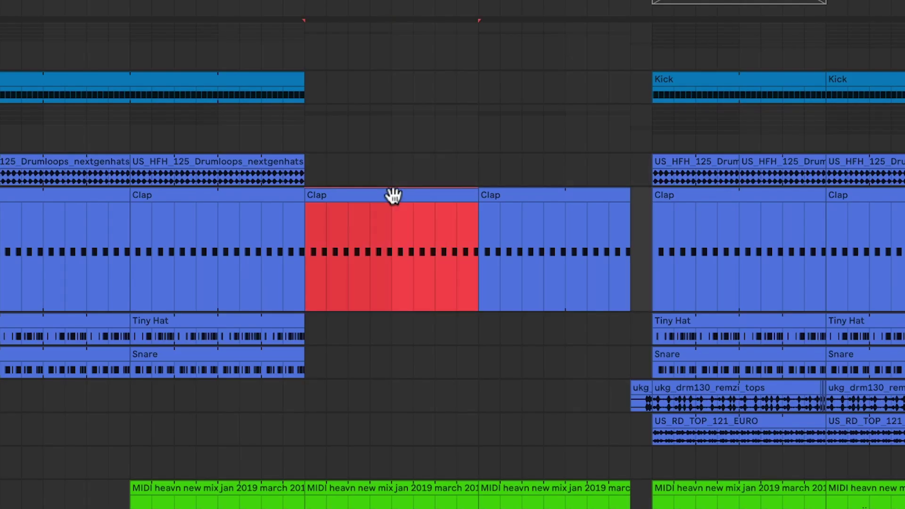
left_click(198, 162)
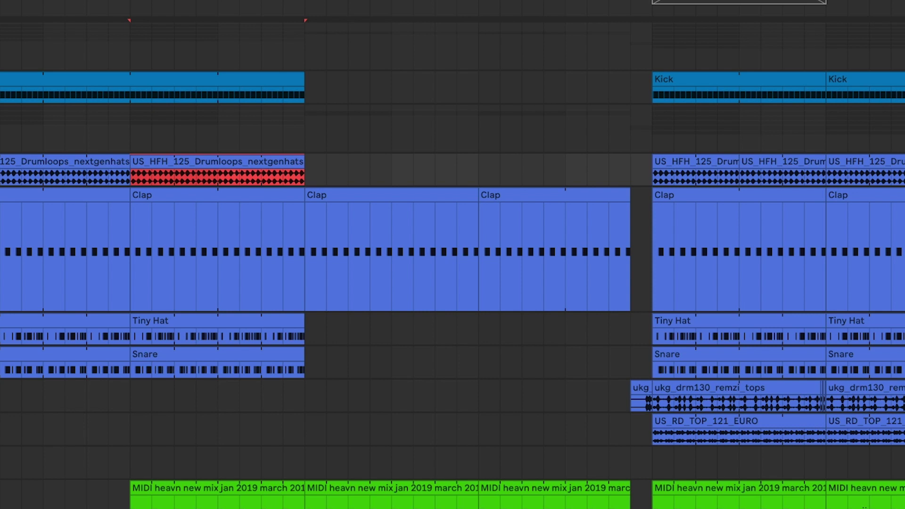
key("alt+plus")
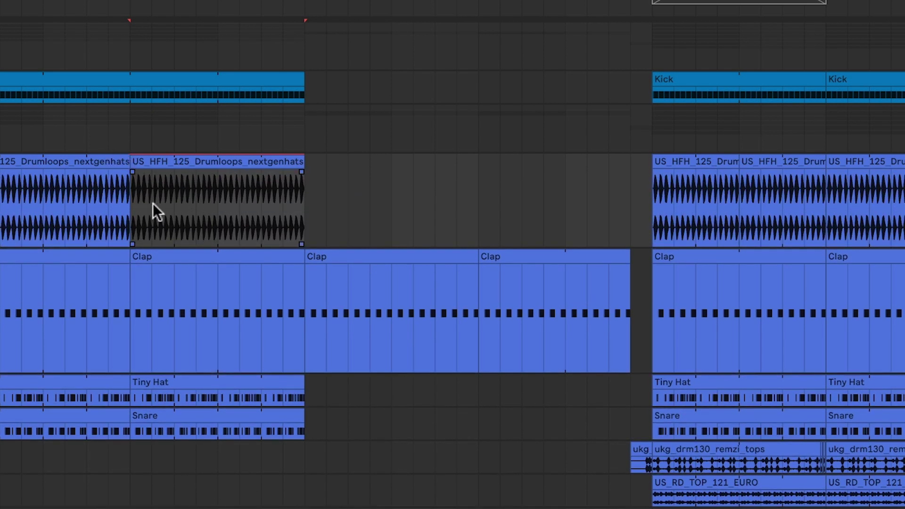
Step: Consolidate the bars 25–33 drum loop with Cmd+J and place the insert mark at bar 37
left_click(152, 205)
left_click(266, 159)
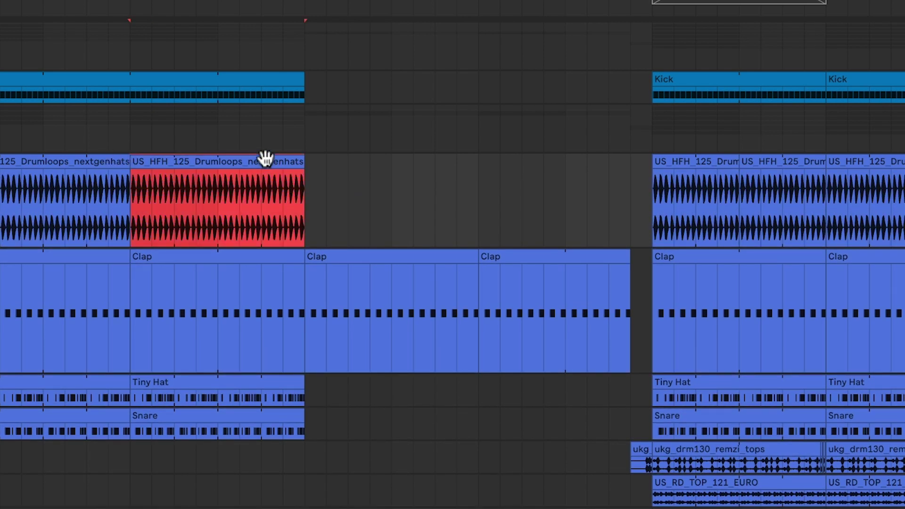
key("super+j")
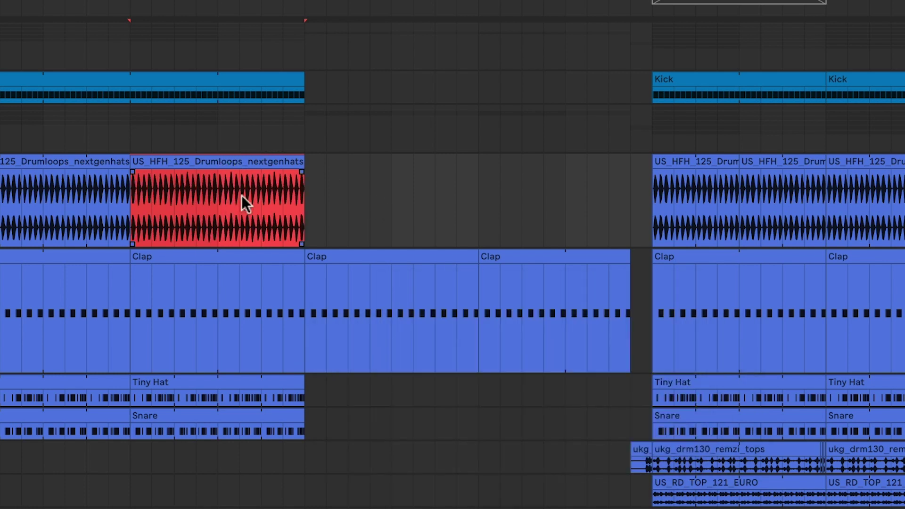
left_click(310, 189)
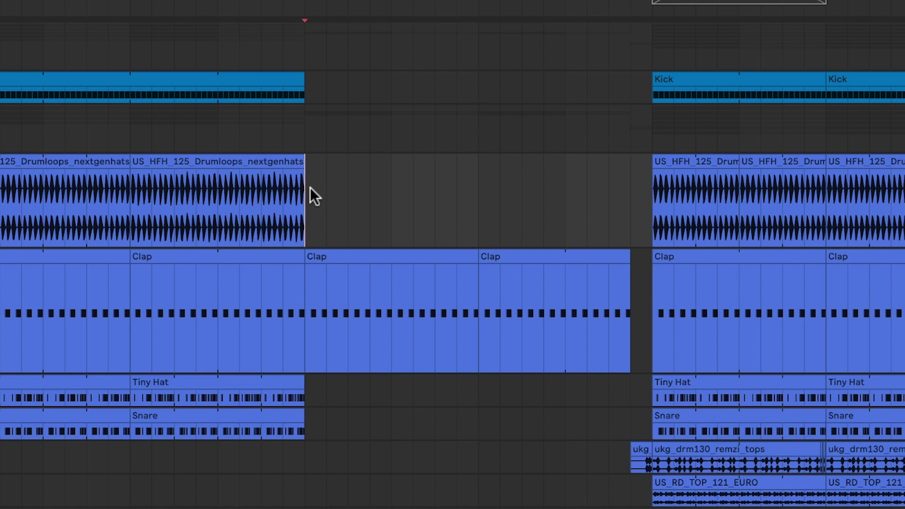
left_click(396, 215)
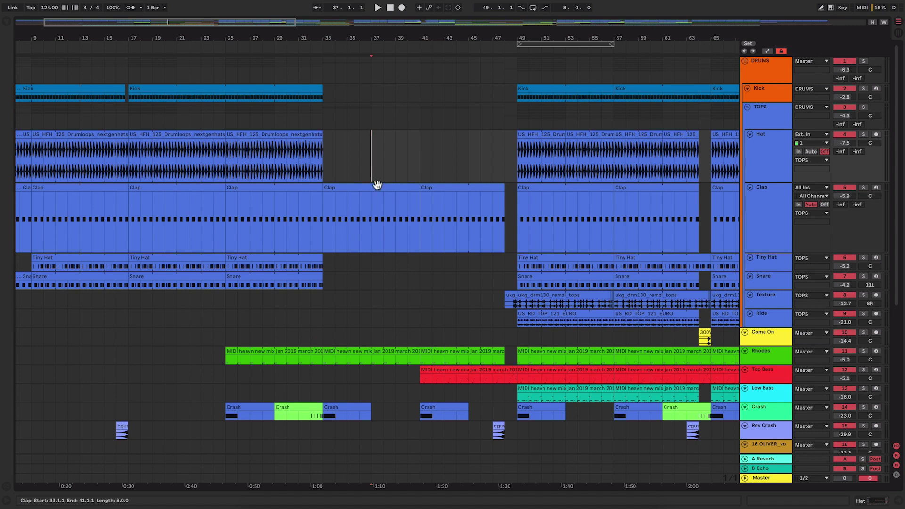
Step: Open the Clap clip in the note editor and set the insert mark around 2.4.3
double_click(377, 184)
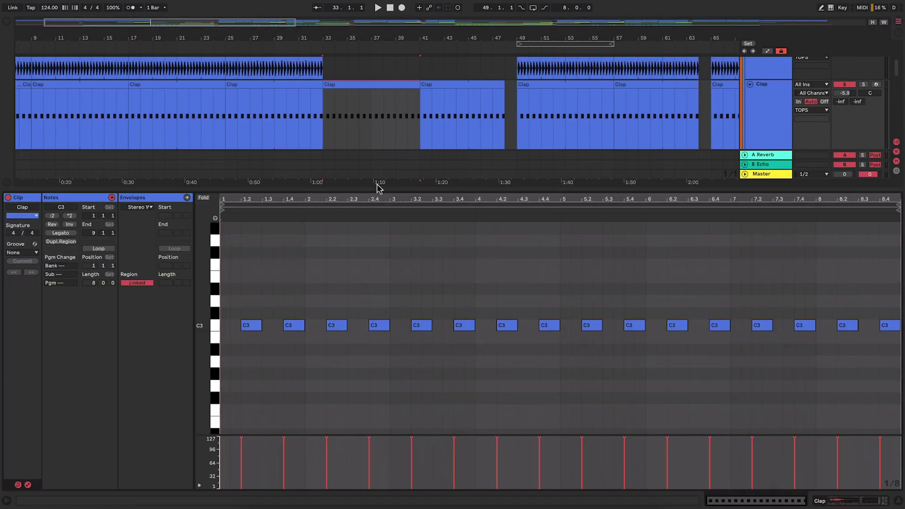
left_click(386, 252)
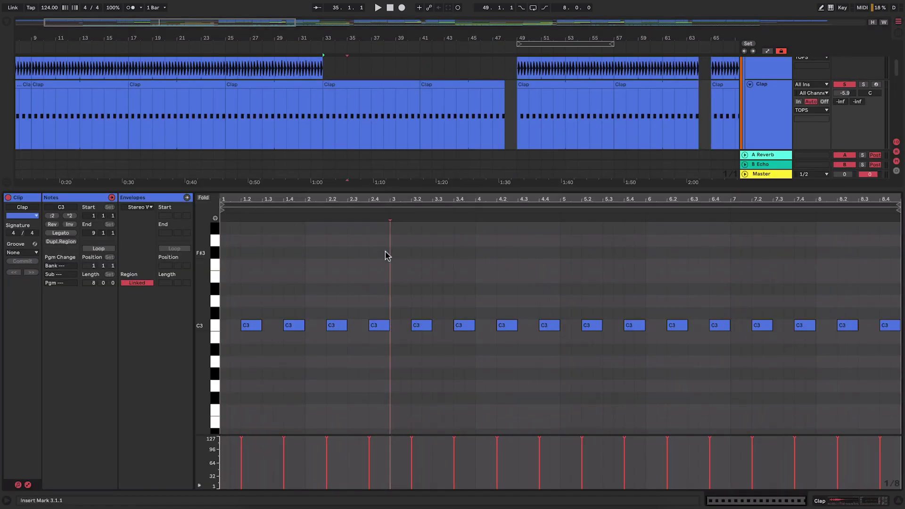
left_click(380, 276)
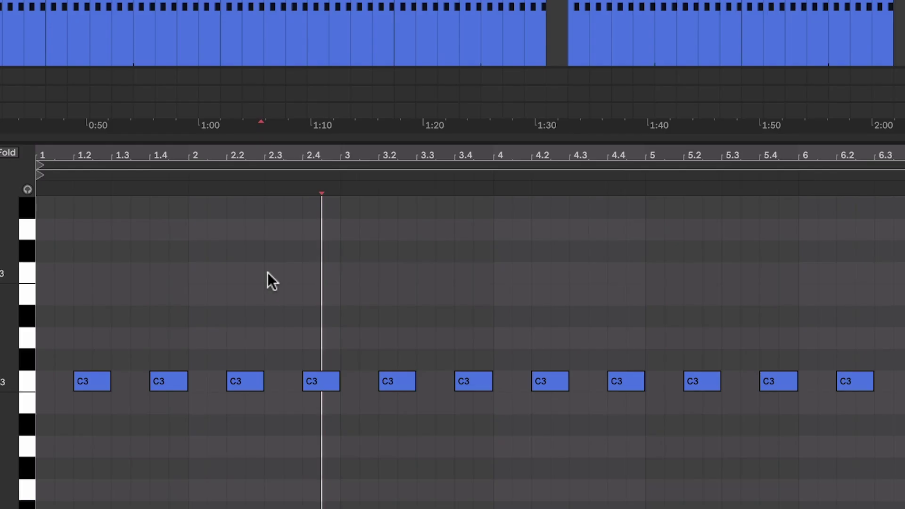
Step: In Draw Mode, draw a trial F note near beat 2.3, then select and delete it
key("b")
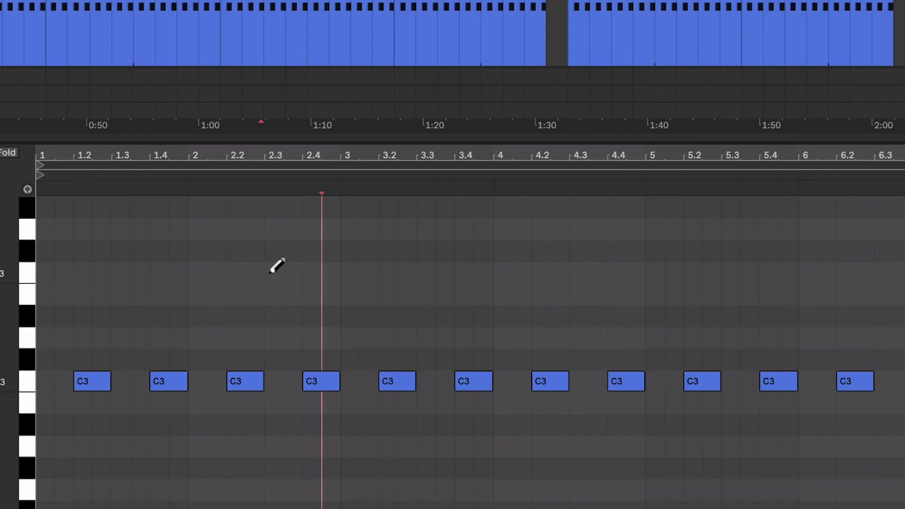
left_click(274, 270)
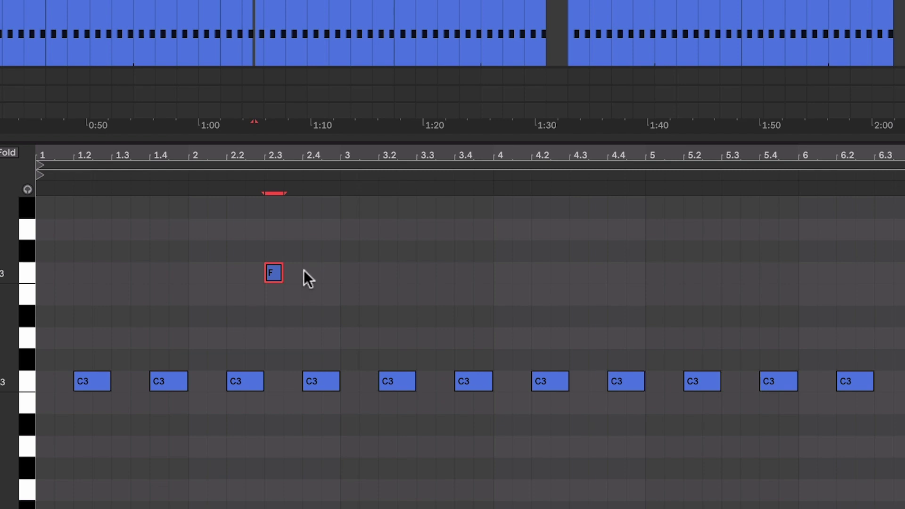
left_click_drag(303, 233, 256, 330)
key("Delete")
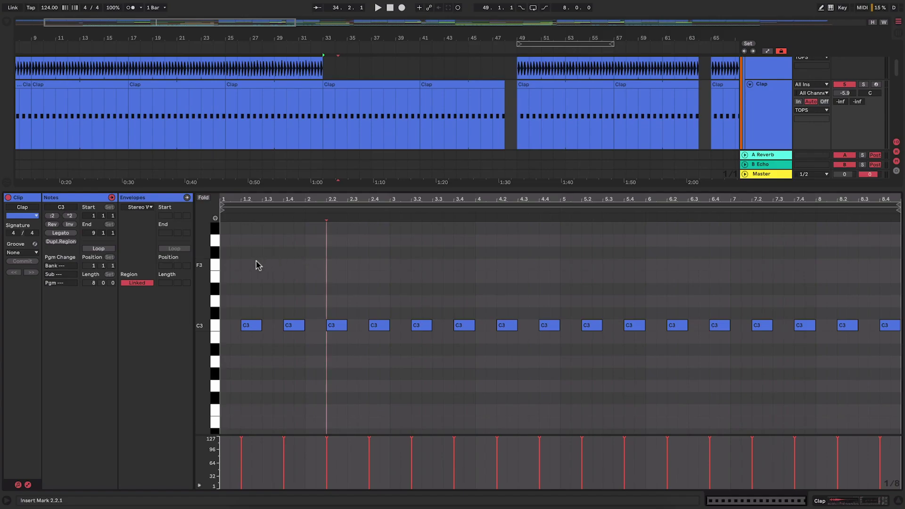
Step: Select all C3 clap notes, test semitone nudges, then raise them an octave to C4 with Shift+Up
left_click_drag(234, 253, 890, 344)
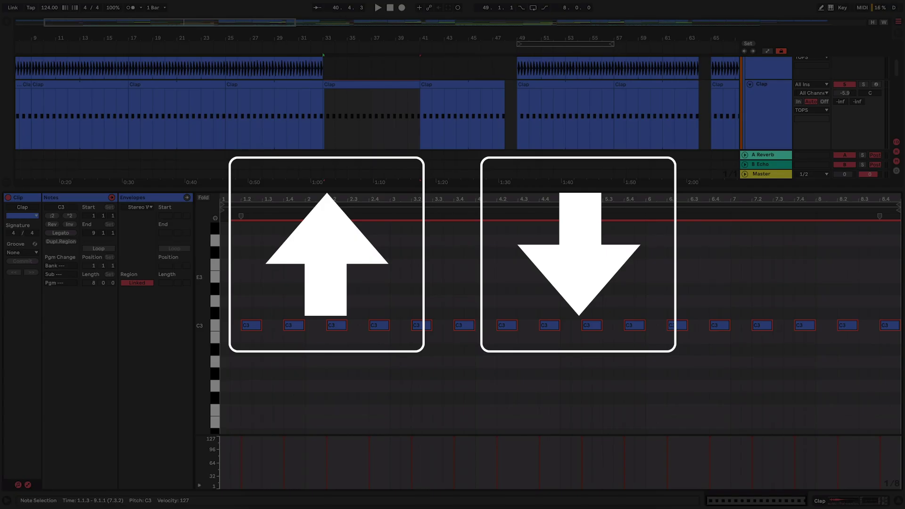
key("Up")
key("Up")
key("Down")
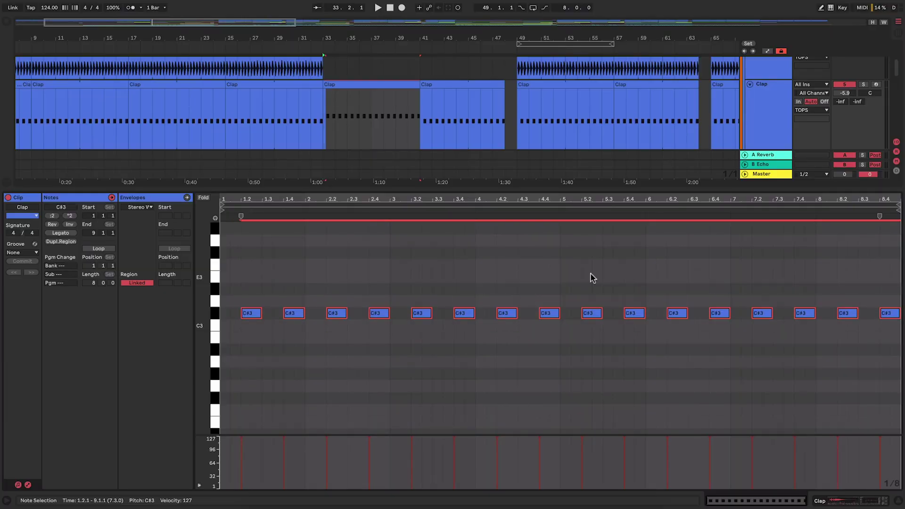
key("Down")
scroll(592, 278, "up", 5)
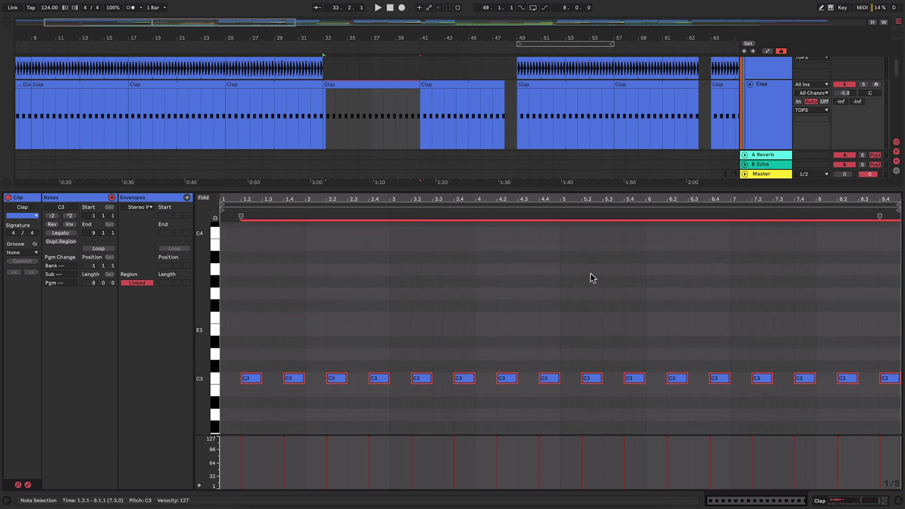
key("Up")
key("Up")
key("Up")
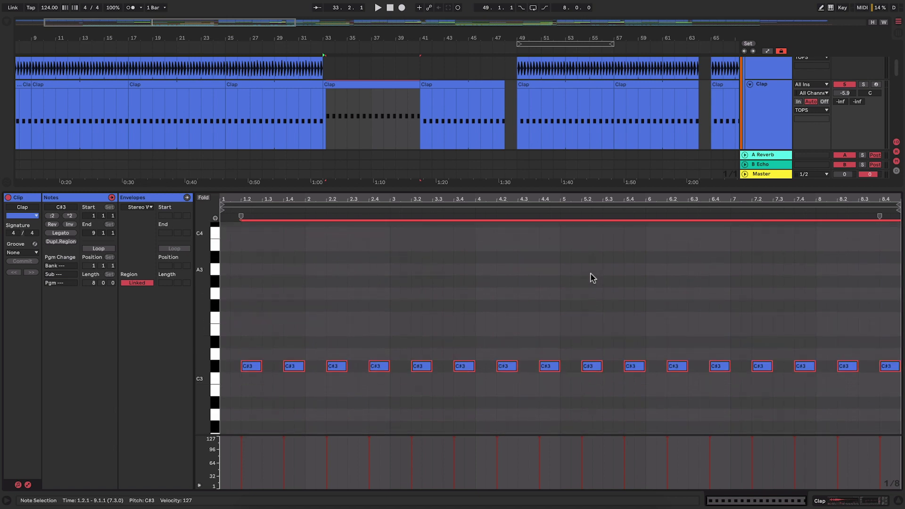
key("Down")
key("Down")
key("Down")
key("Down")
key("Down")
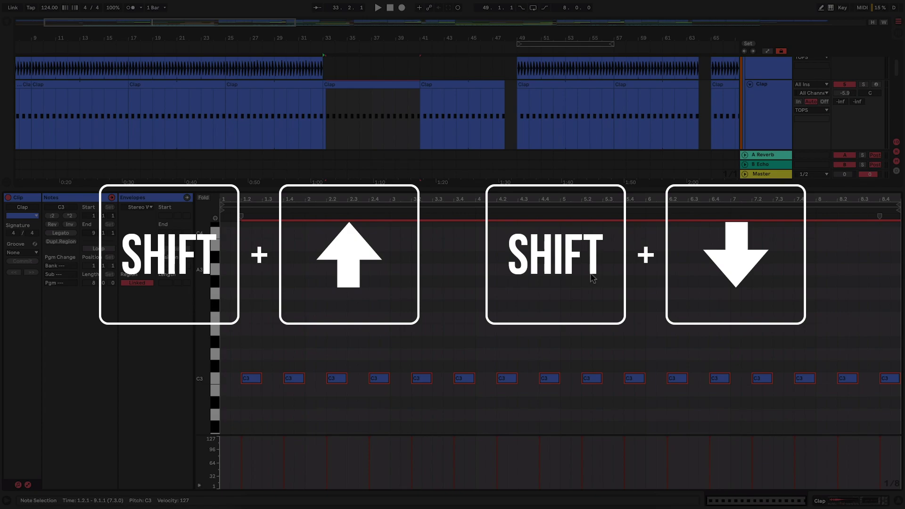
key("shift+Up")
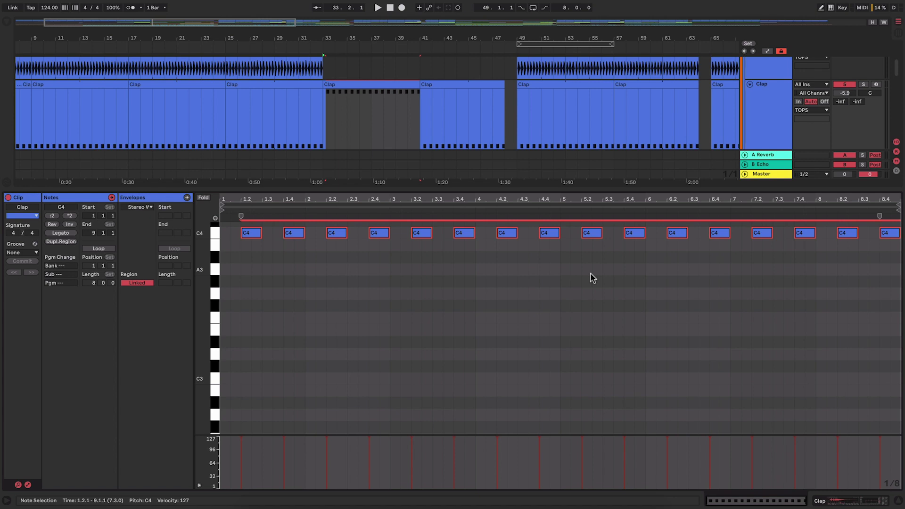
Step: Drop the notes back to C3, then delete the fourth note and undo the deletion
key("shift+Down")
left_click(485, 282)
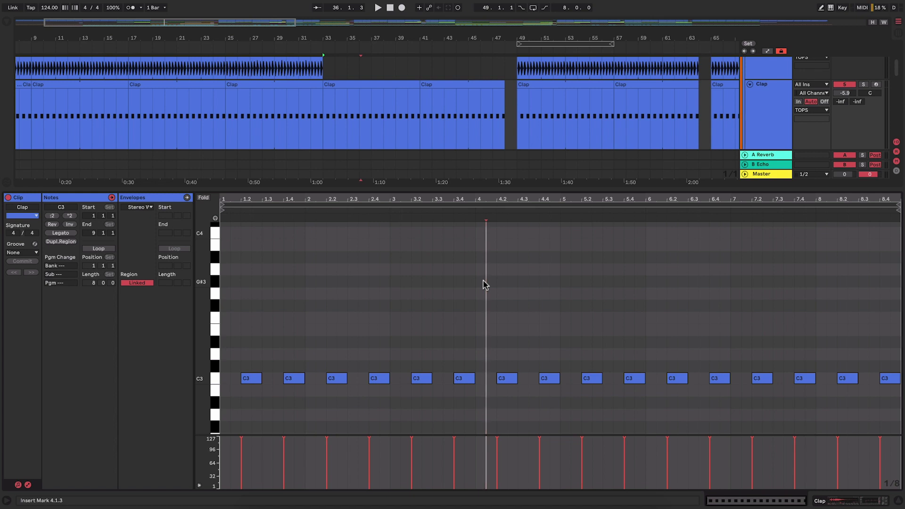
left_click(376, 380)
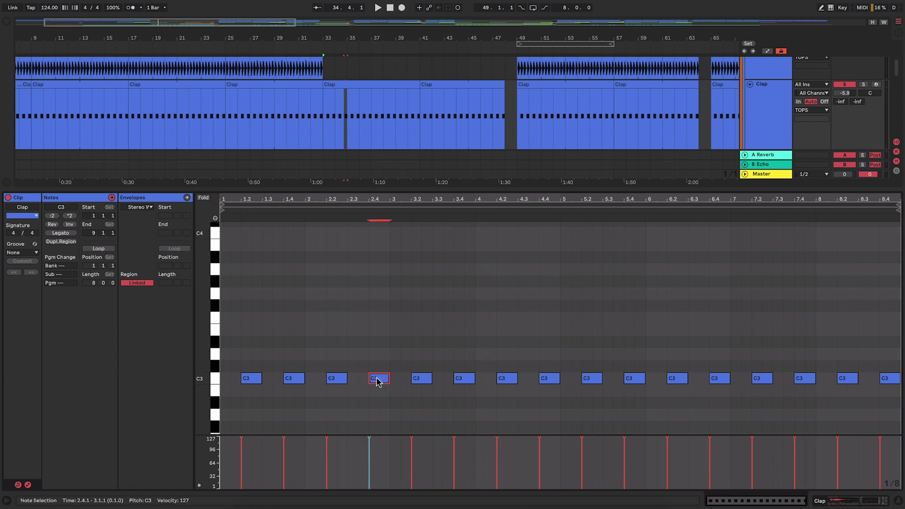
key("Delete")
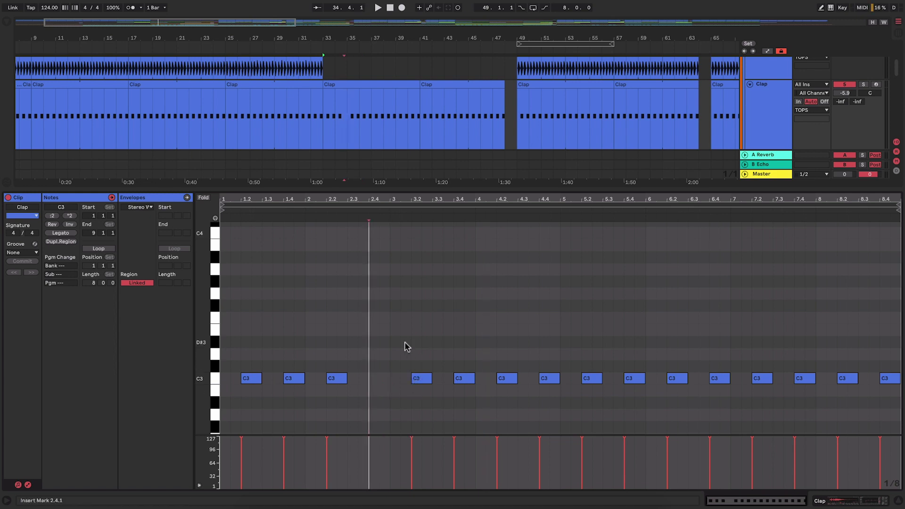
key("ctrl+z")
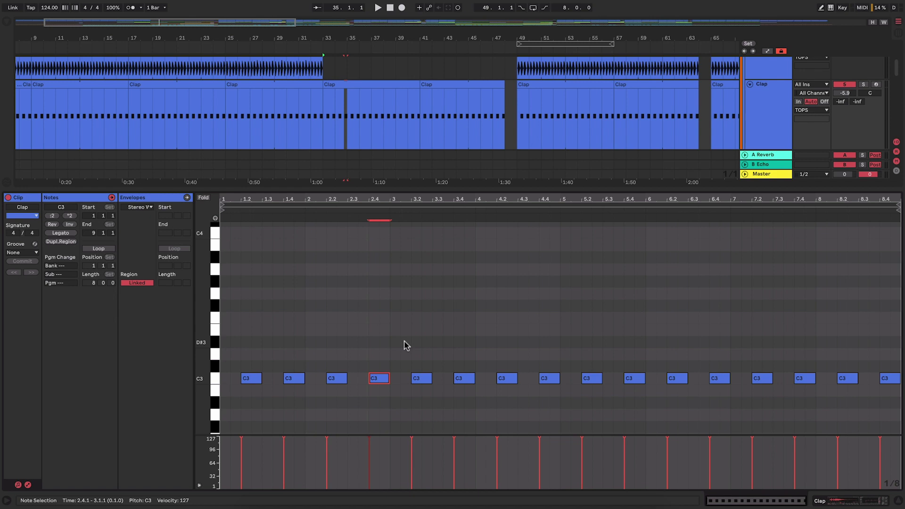
Step: Deactivate the fourth C3 note from its context menu, then reactivate it
left_click(380, 380)
right_click(379, 379)
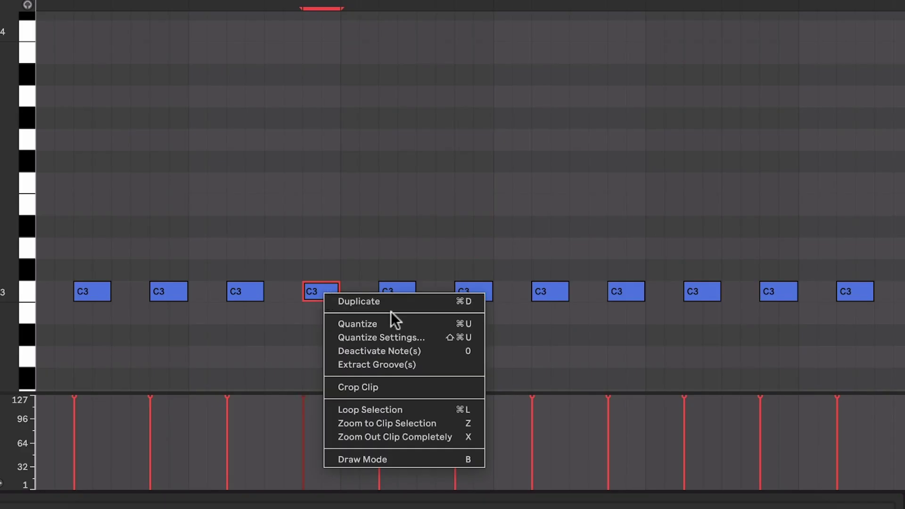
left_click(400, 351)
left_click(383, 227)
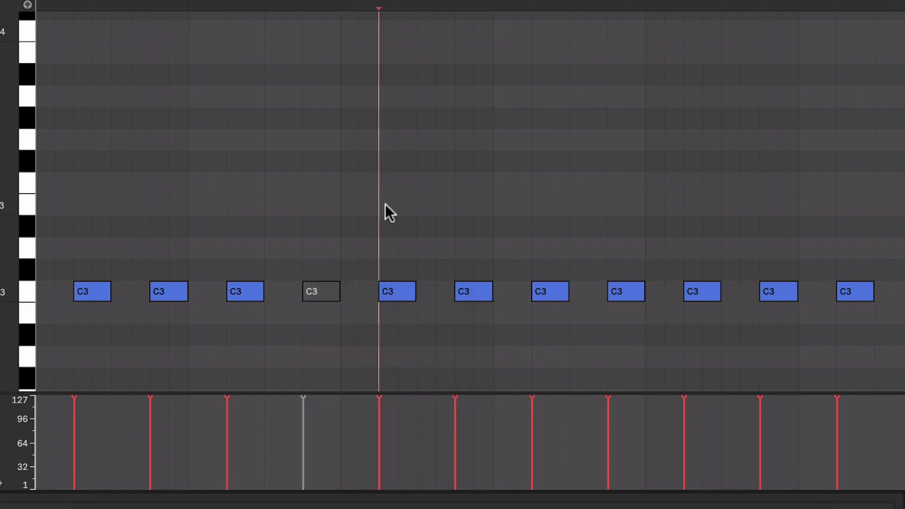
right_click(322, 289)
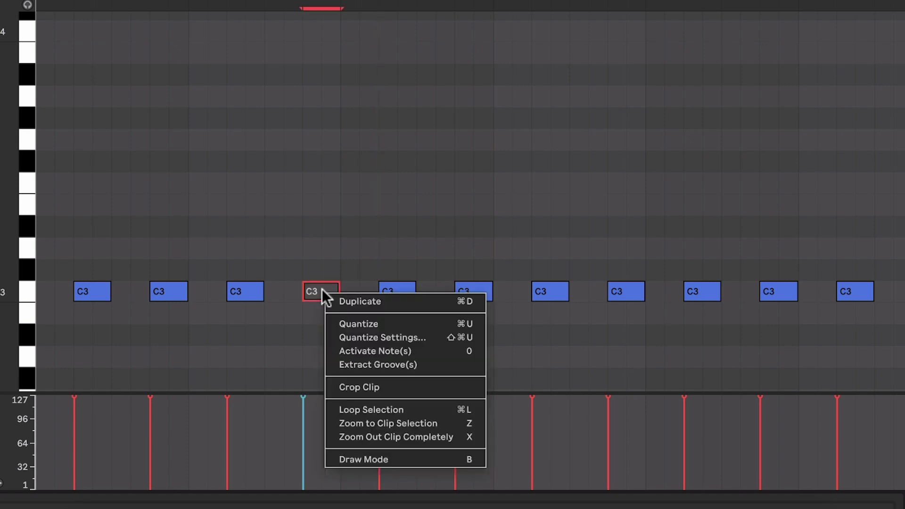
left_click(391, 351)
left_click(397, 217)
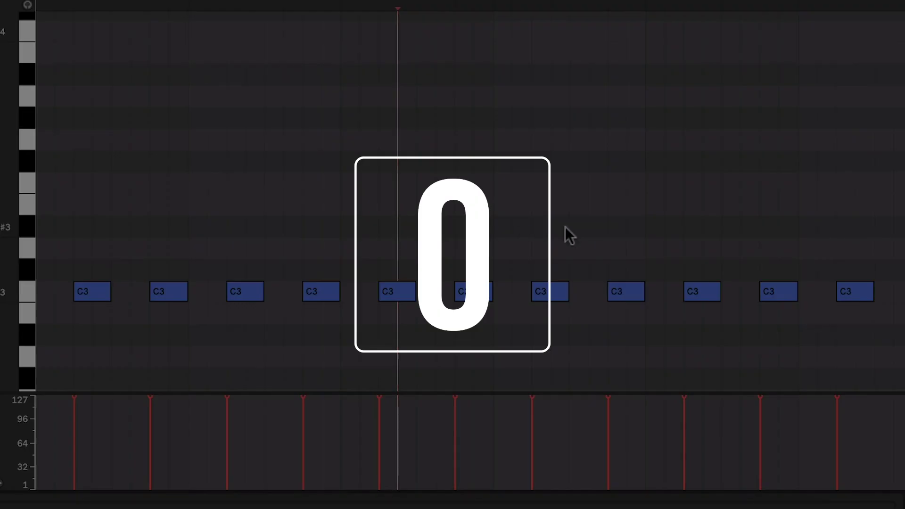
Step: Toggle the eighth C3 note's active state with the 0 key, then reselect it
left_click_drag(598, 231, 640, 338)
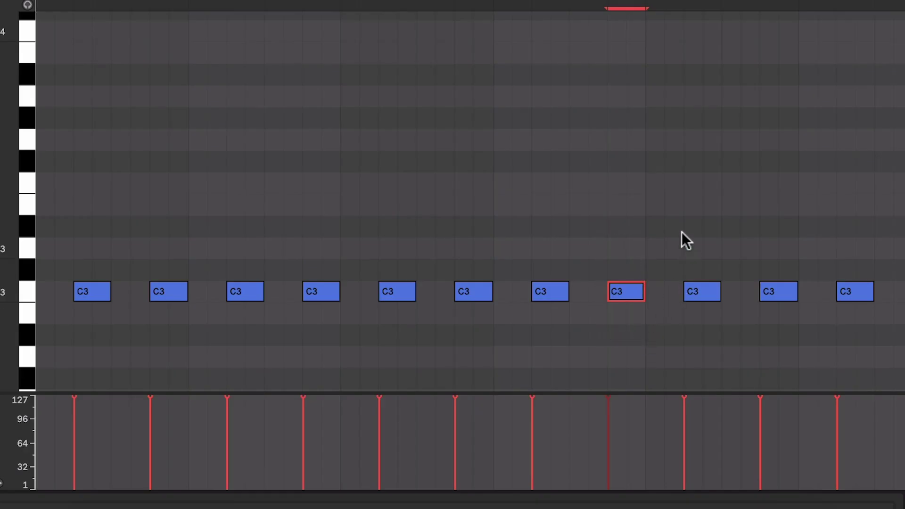
key("0")
left_click(663, 201)
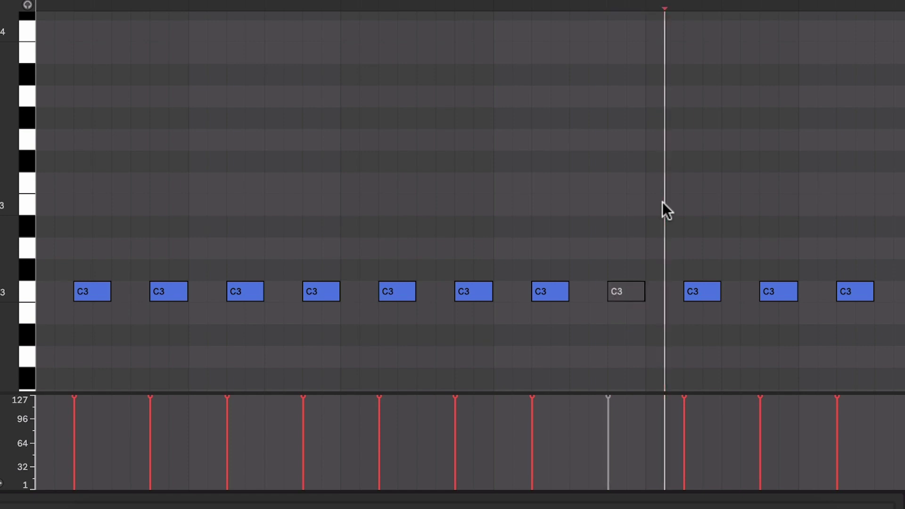
left_click_drag(619, 227, 622, 250)
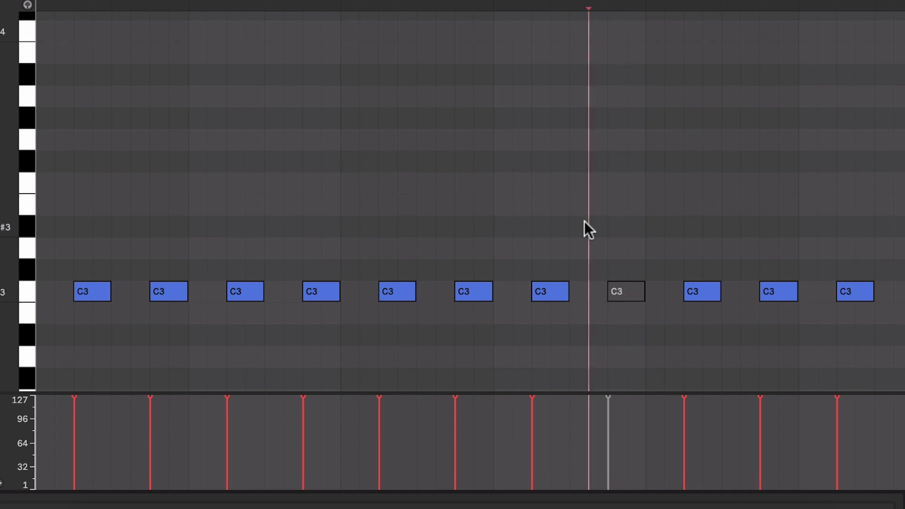
left_click_drag(586, 224, 631, 318)
Step: Reactivate the eighth clap note and close the Clap clip's note editor
key("0")
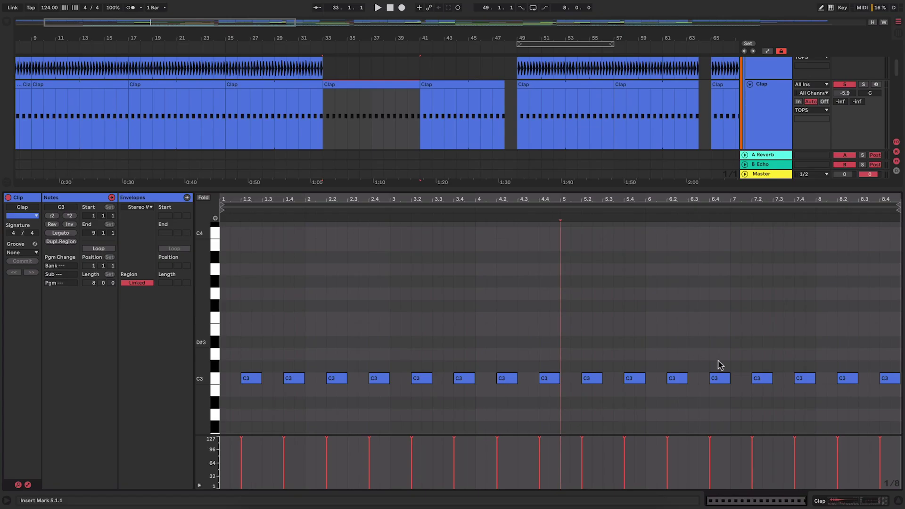
left_click(899, 501)
left_click(397, 190)
scroll(398, 192, "up", 5)
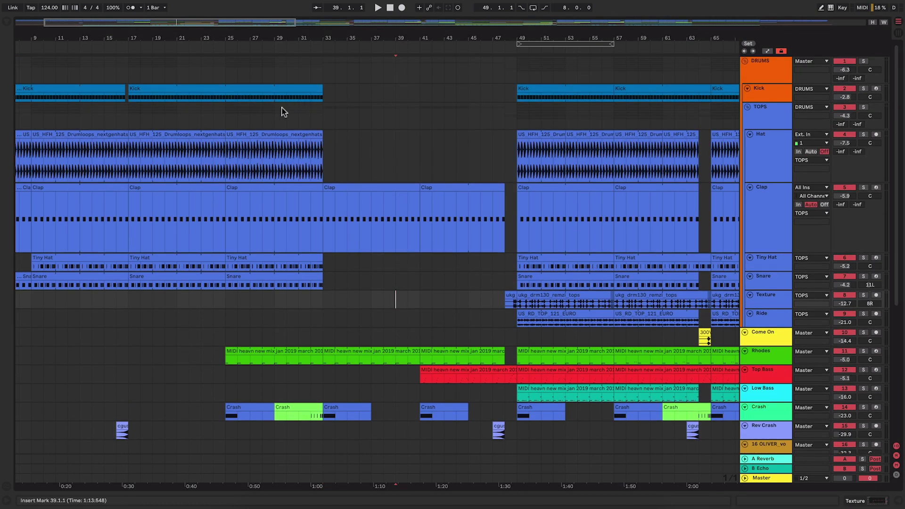
Step: Deactivate the US_HFH_125_Drumloops_nextgenhats clip on the Hat track at bar 25
left_click(277, 134)
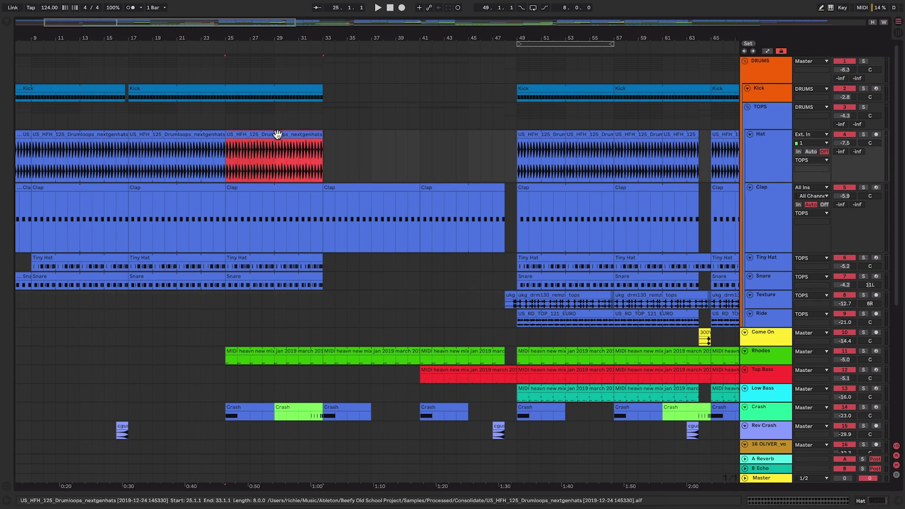
key("0")
left_click(402, 135)
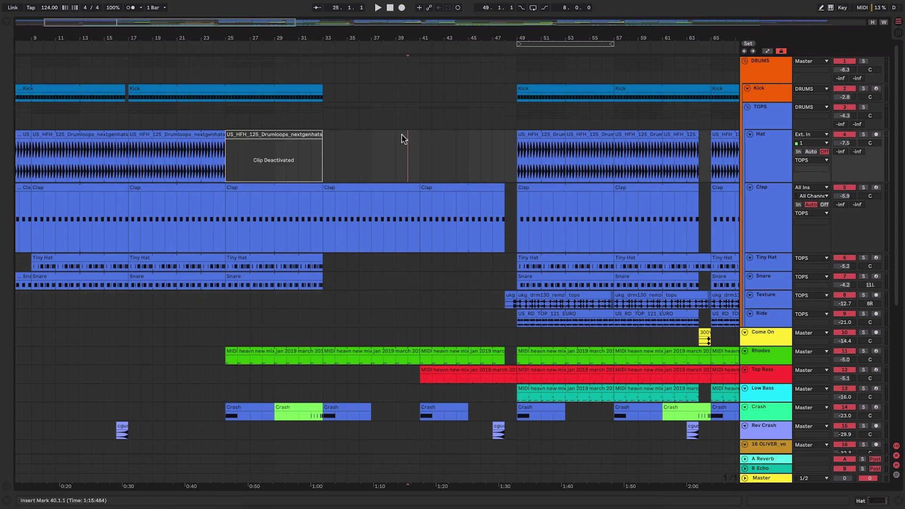